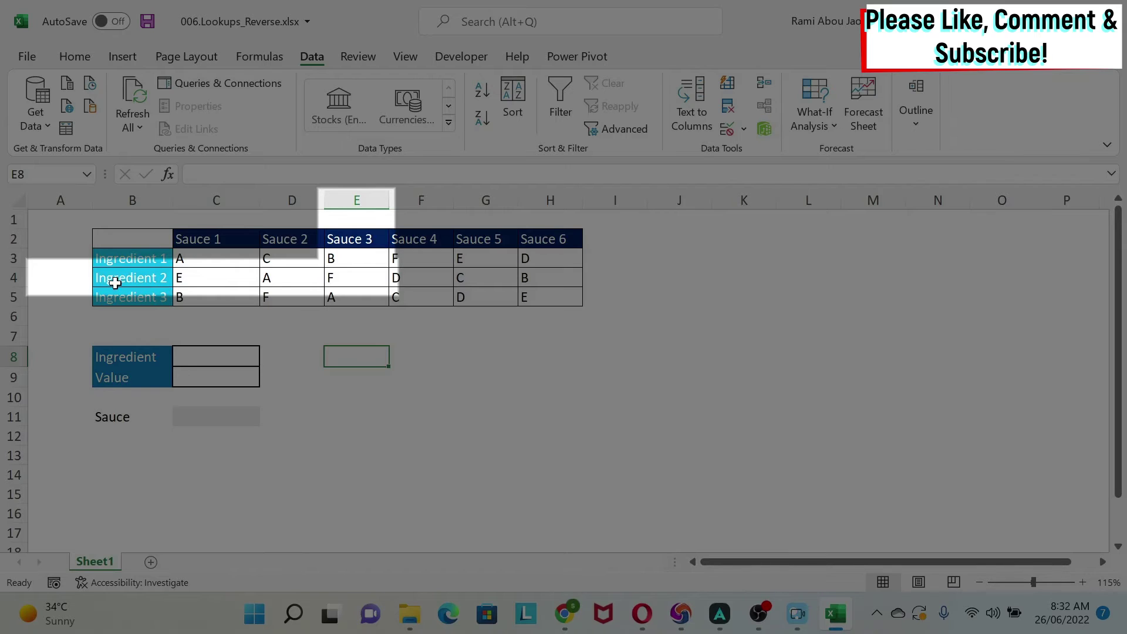
# Step: Inspect the sauce table, tracing where value F falls for each ingredient and sauce header
pyautogui.click(119, 280)
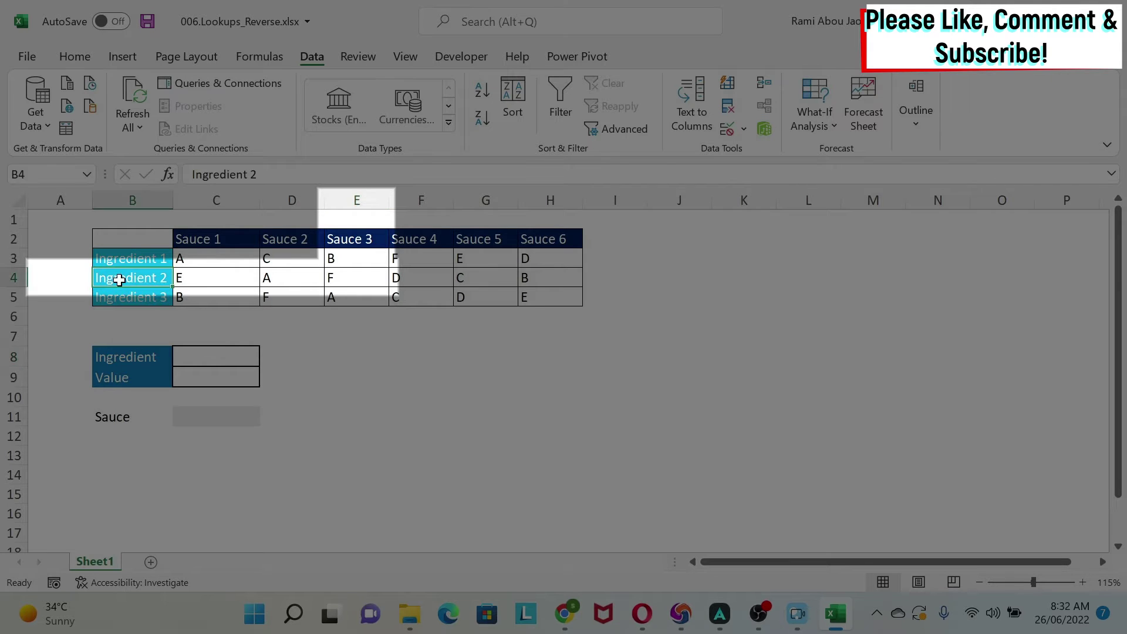
pyautogui.click(344, 238)
pyautogui.click(348, 279)
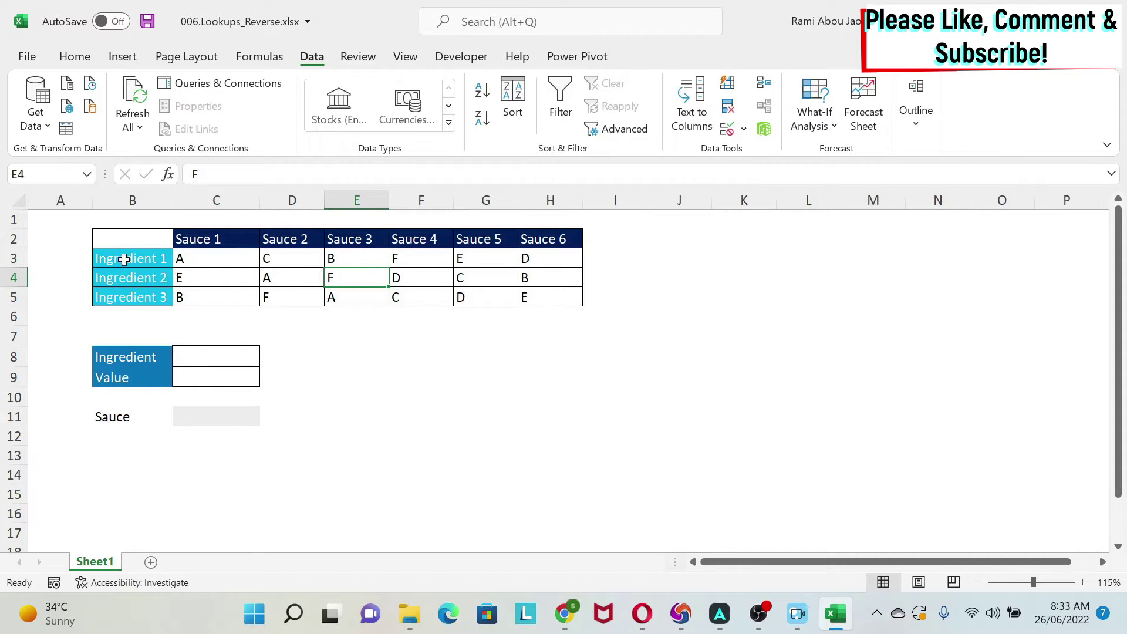
pyautogui.moveTo(124, 258); pyautogui.dragTo(125, 293)
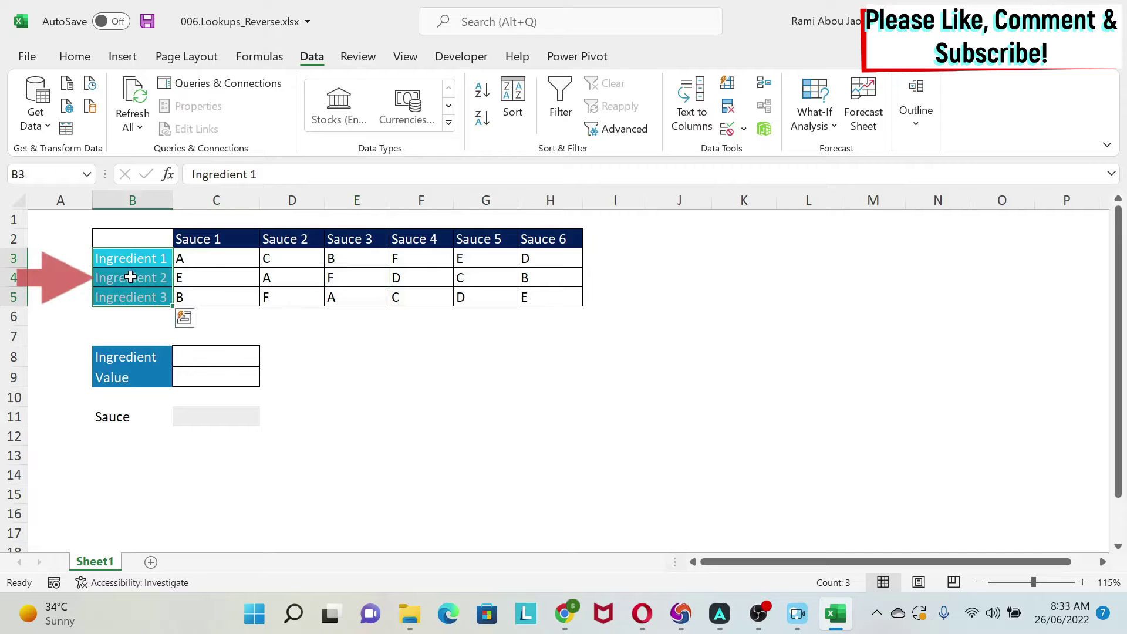
pyautogui.click(134, 276)
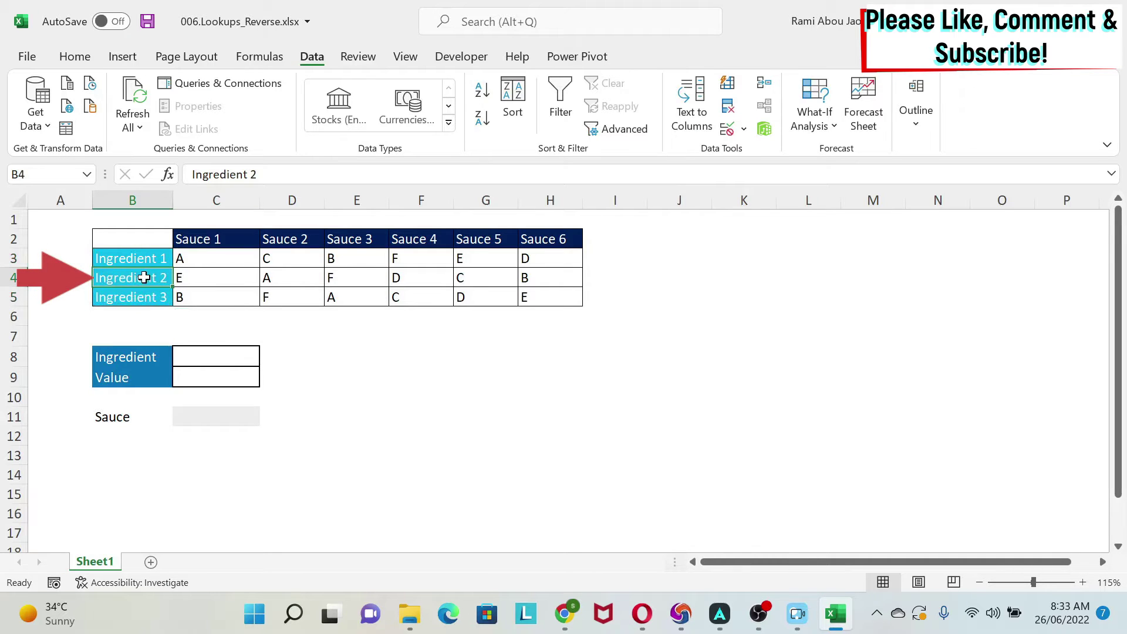
pyautogui.click(363, 277)
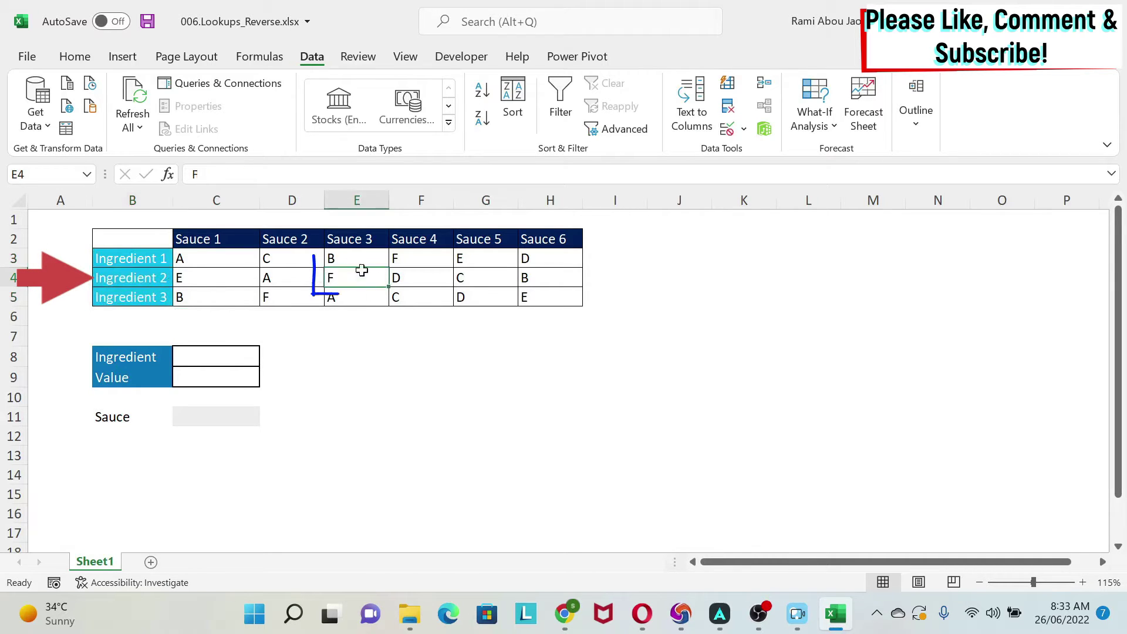
pyautogui.click(363, 238)
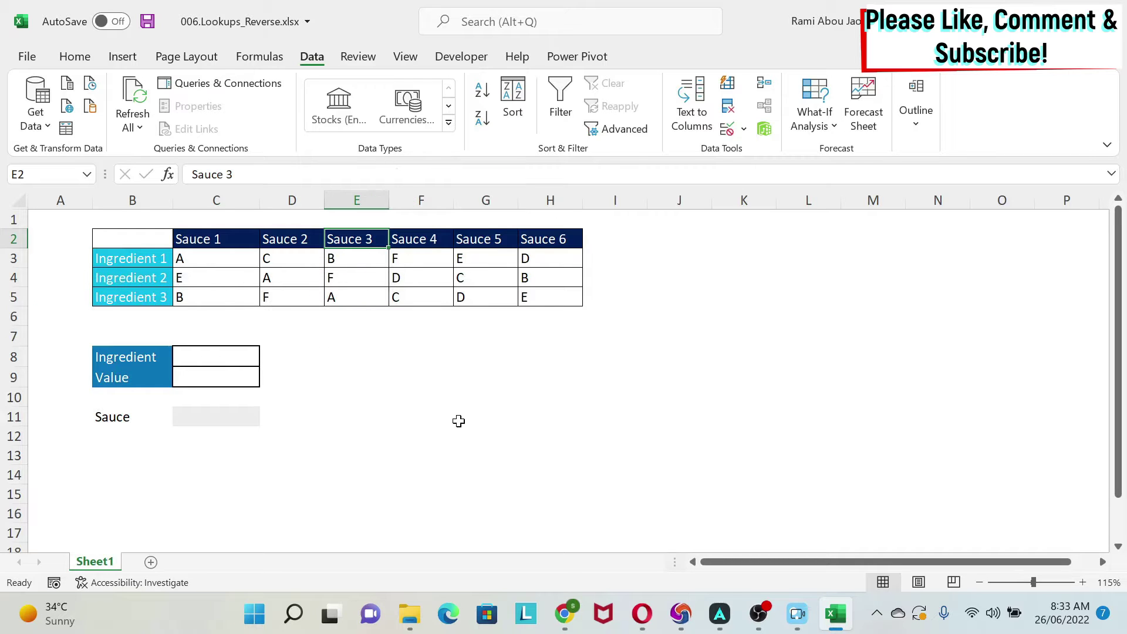
pyautogui.click(346, 277)
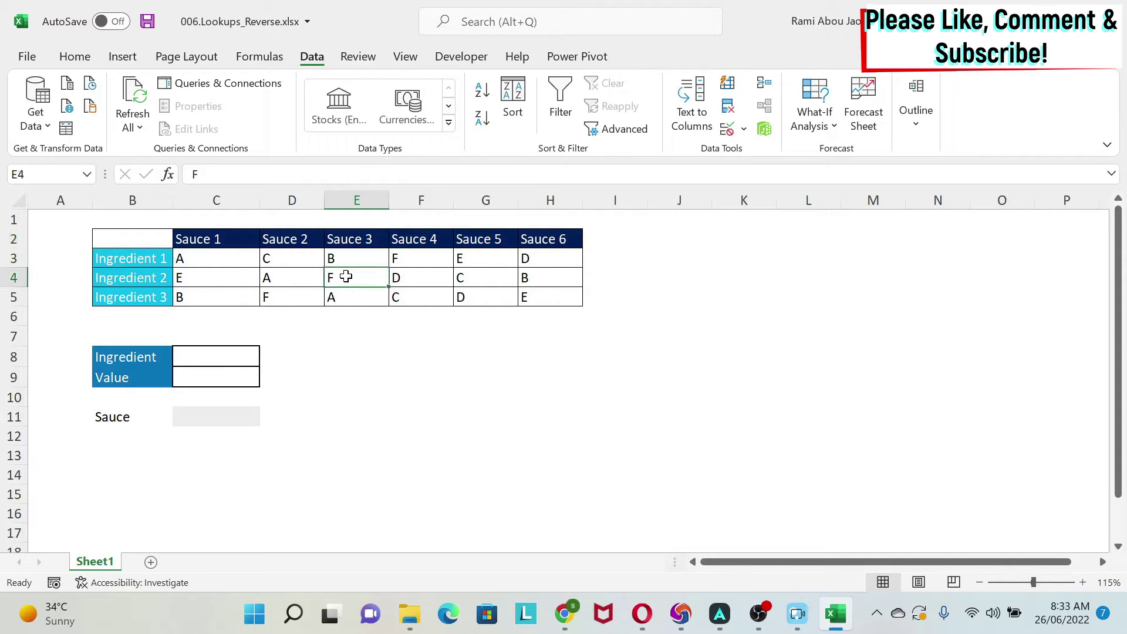
pyautogui.click(282, 297)
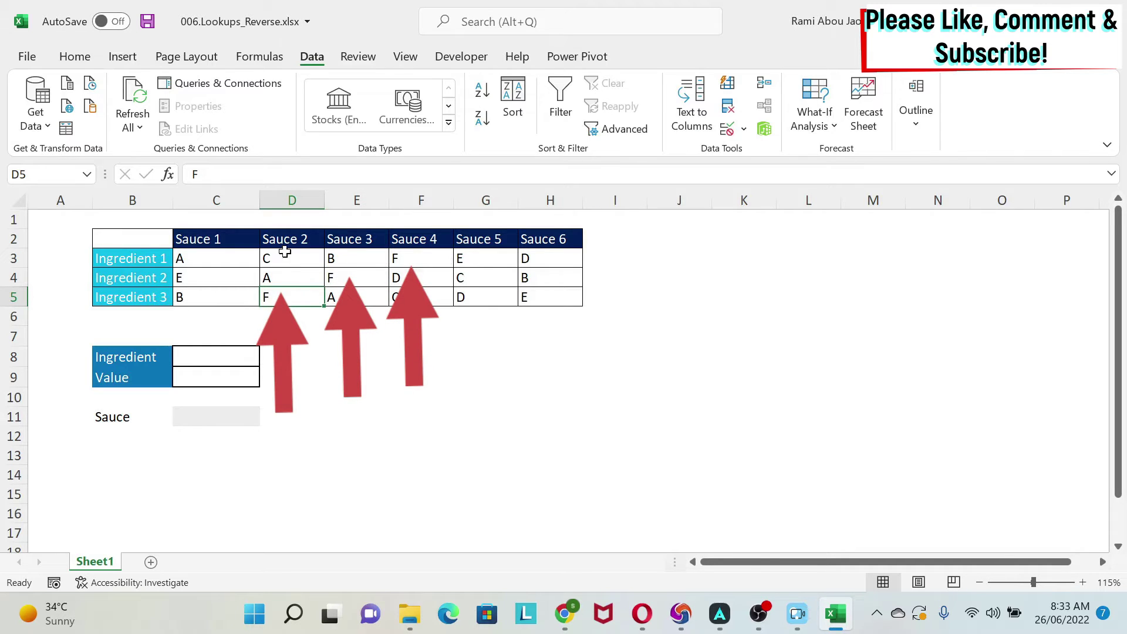
pyautogui.click(407, 258)
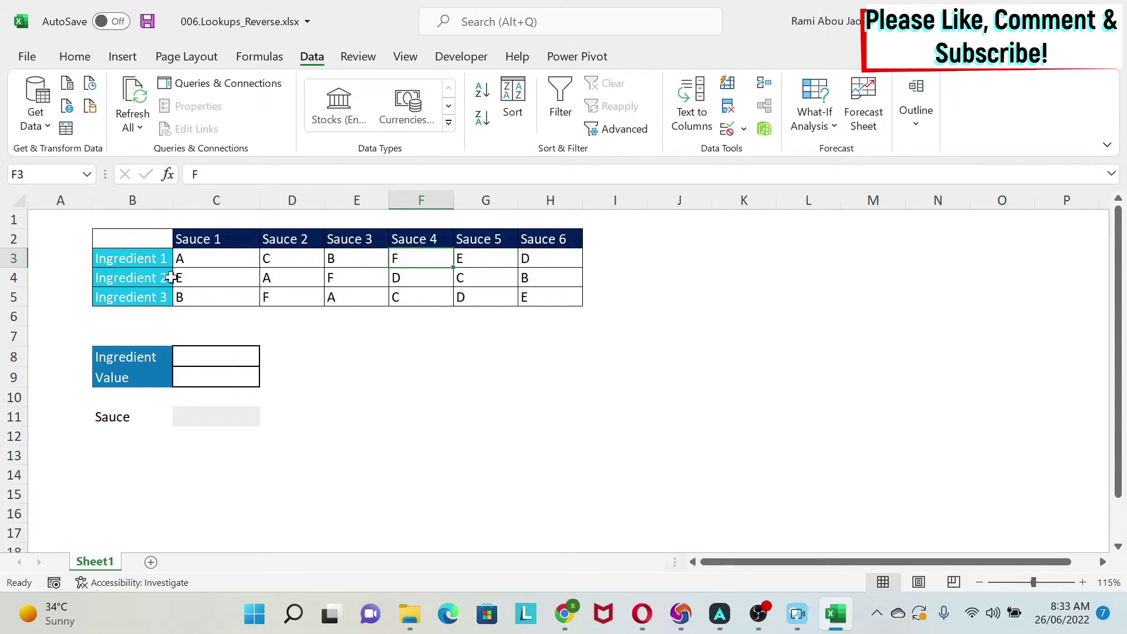
pyautogui.click(359, 259)
pyautogui.click(359, 237)
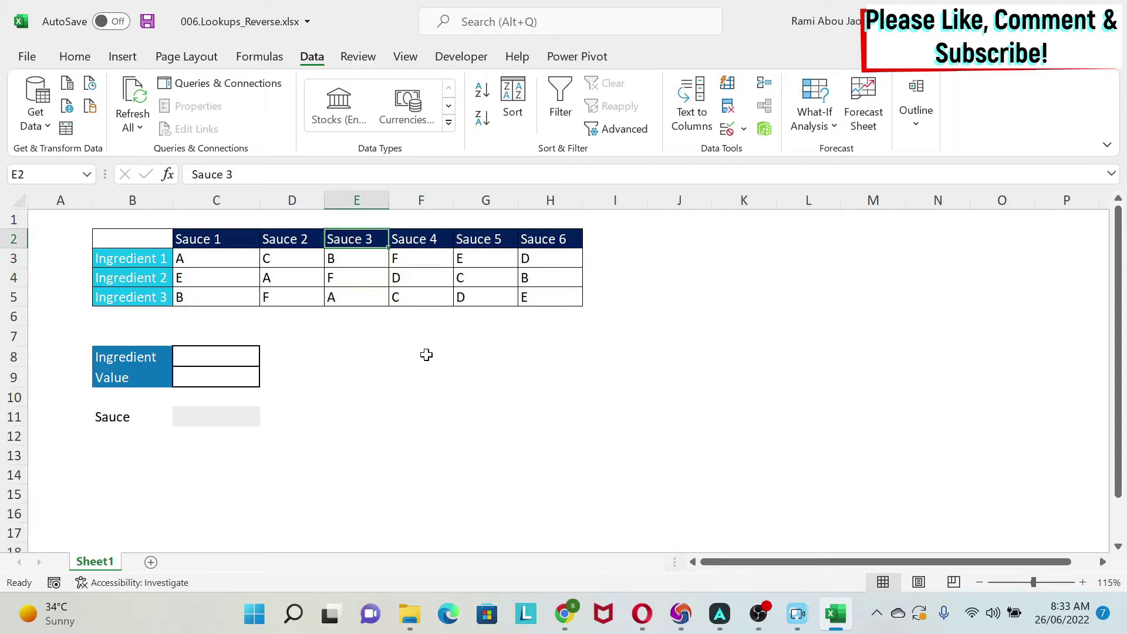
# Step: Give C8 a List data validation sourced from the ingredient labels =$B$3:$B$5
pyautogui.click(218, 358)
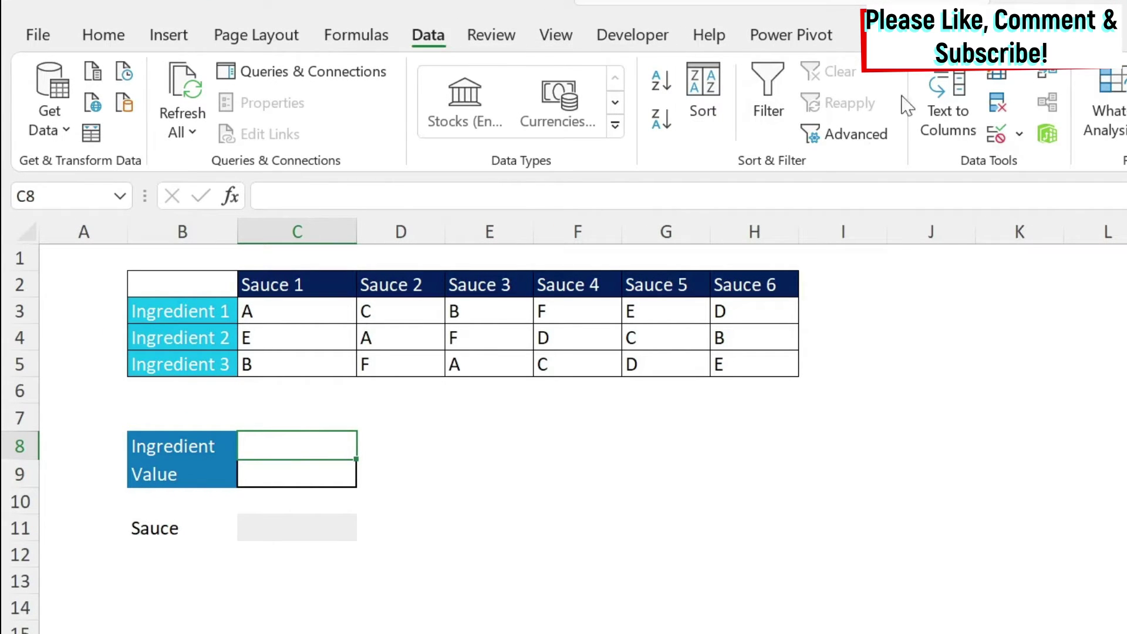
pyautogui.click(997, 133)
pyautogui.click(584, 438)
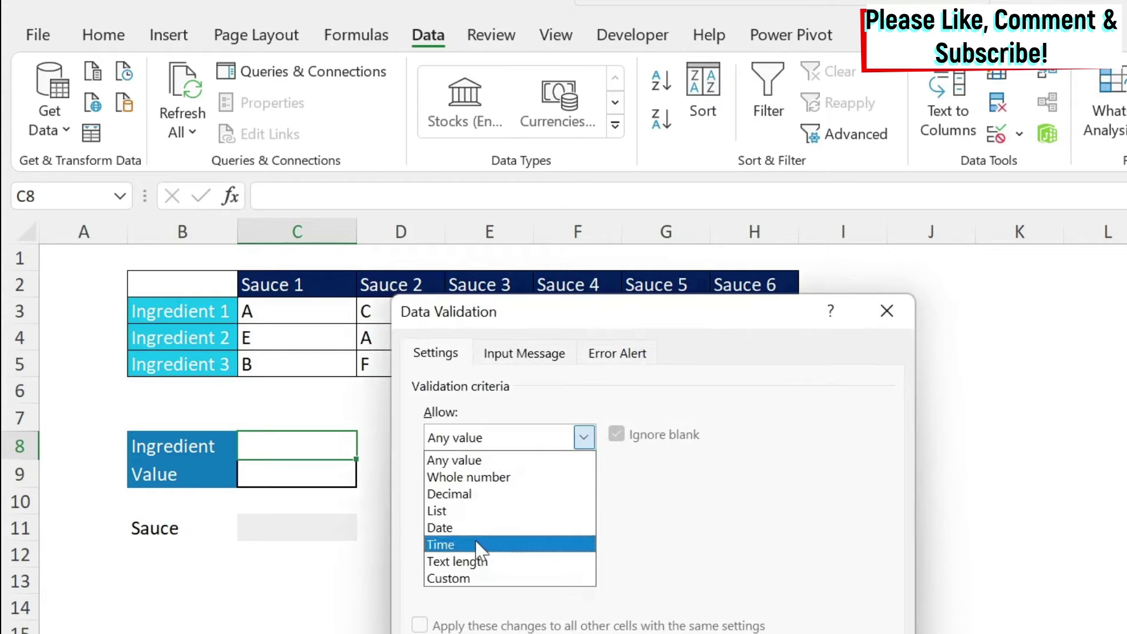
pyautogui.click(496, 511)
pyautogui.click(748, 541)
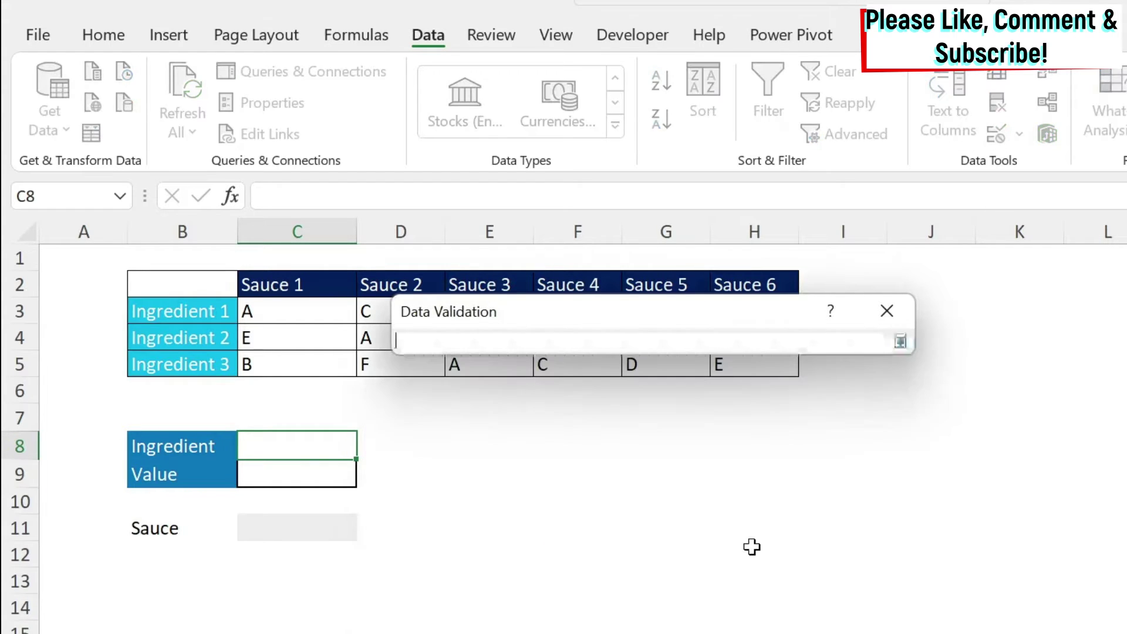
pyautogui.moveTo(176, 305); pyautogui.dragTo(181, 359)
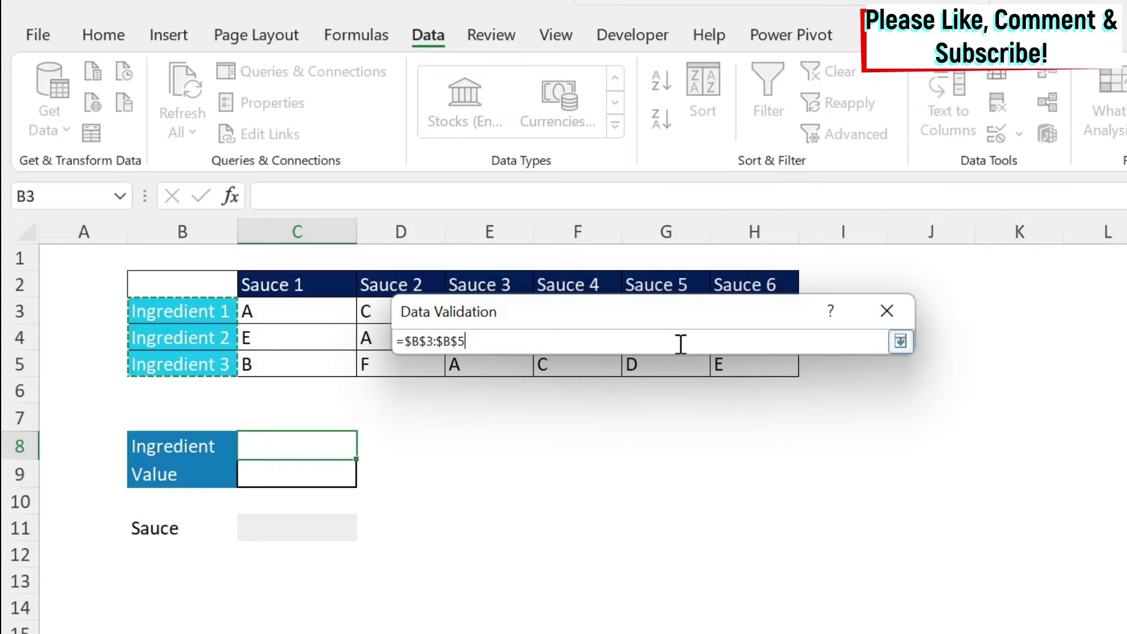
pyautogui.click(900, 342)
pyautogui.press('Return')
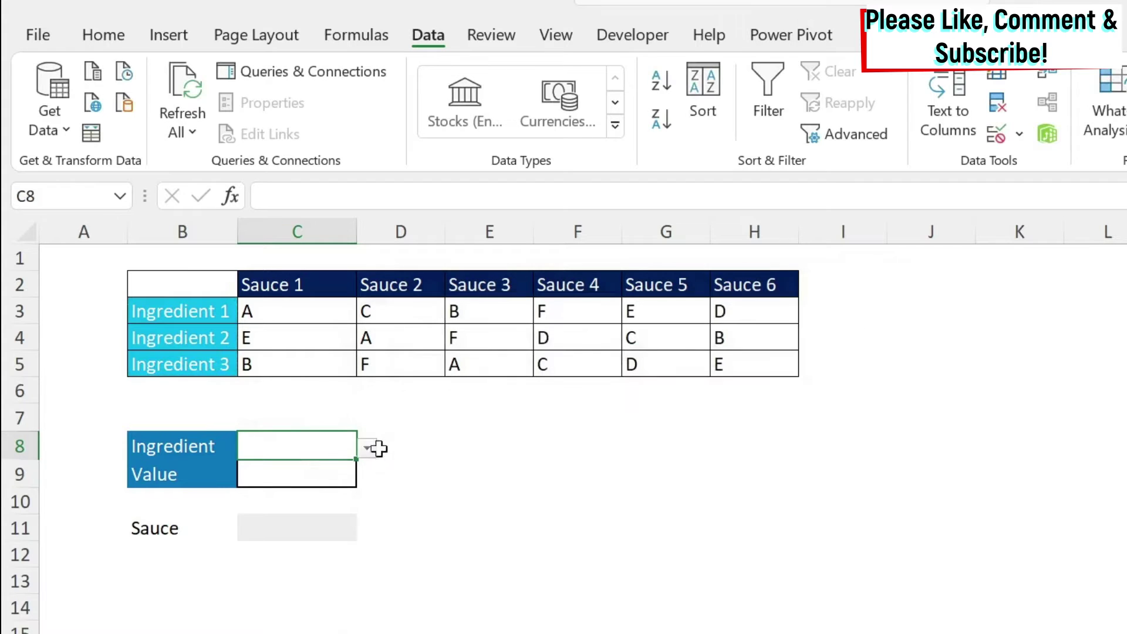
# Step: Choose Ingredient 1 from C8's new dropdown
pyautogui.click(367, 448)
pyautogui.click(288, 471)
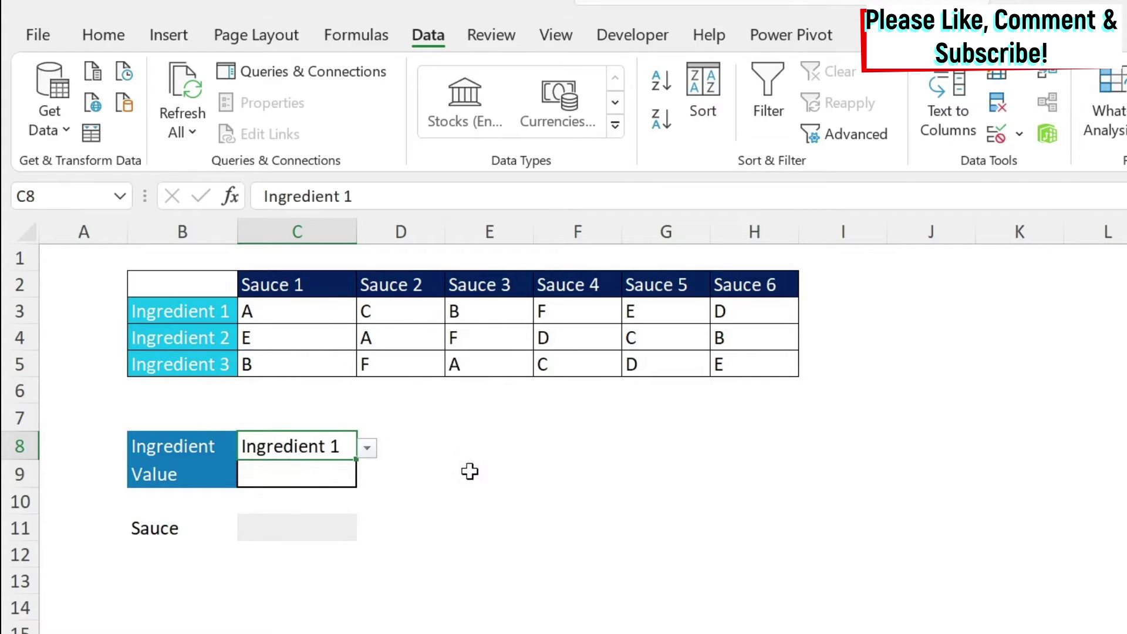
pyautogui.click(320, 473)
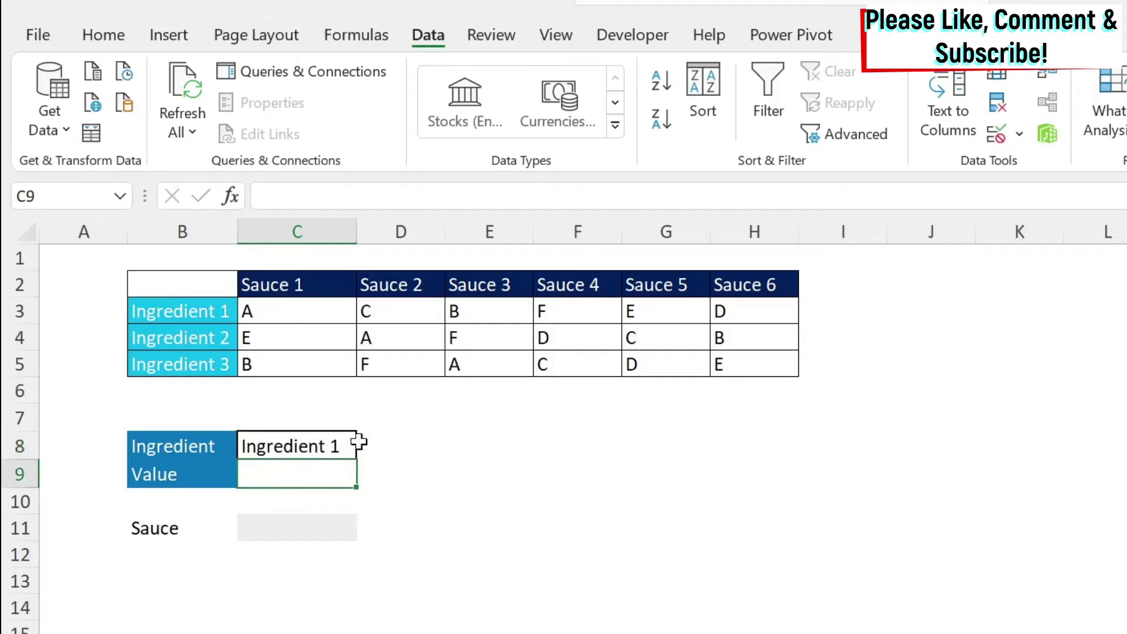
# Step: Give C9 a List data validation with source A,B,C,D,E,F
pyautogui.click(998, 135)
pyautogui.click(554, 437)
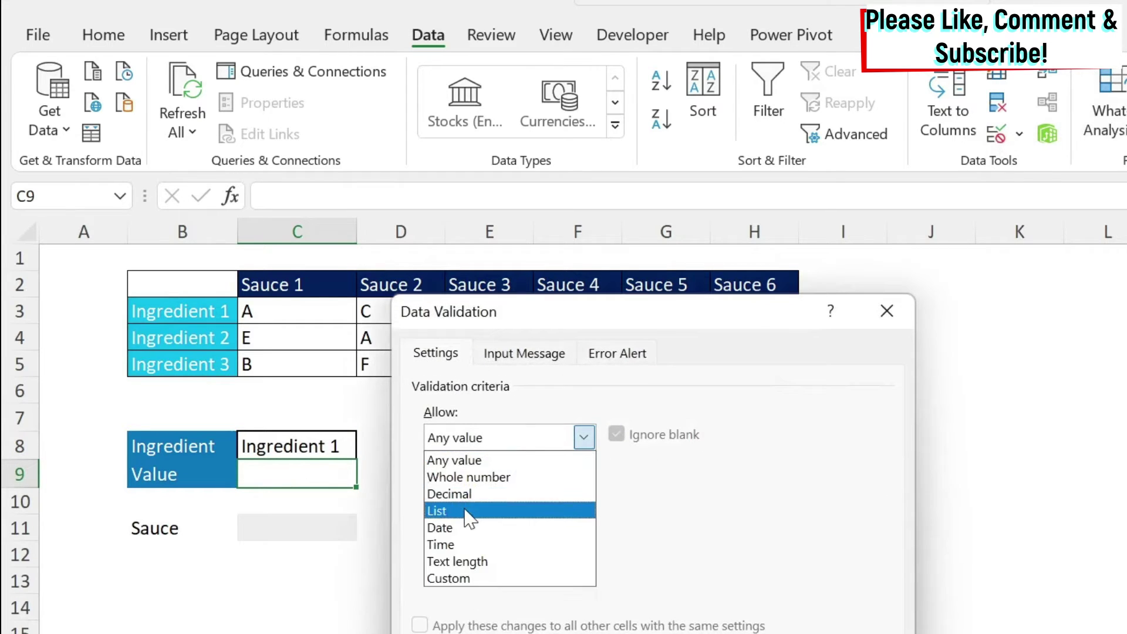
pyautogui.click(505, 510)
pyautogui.click(637, 541)
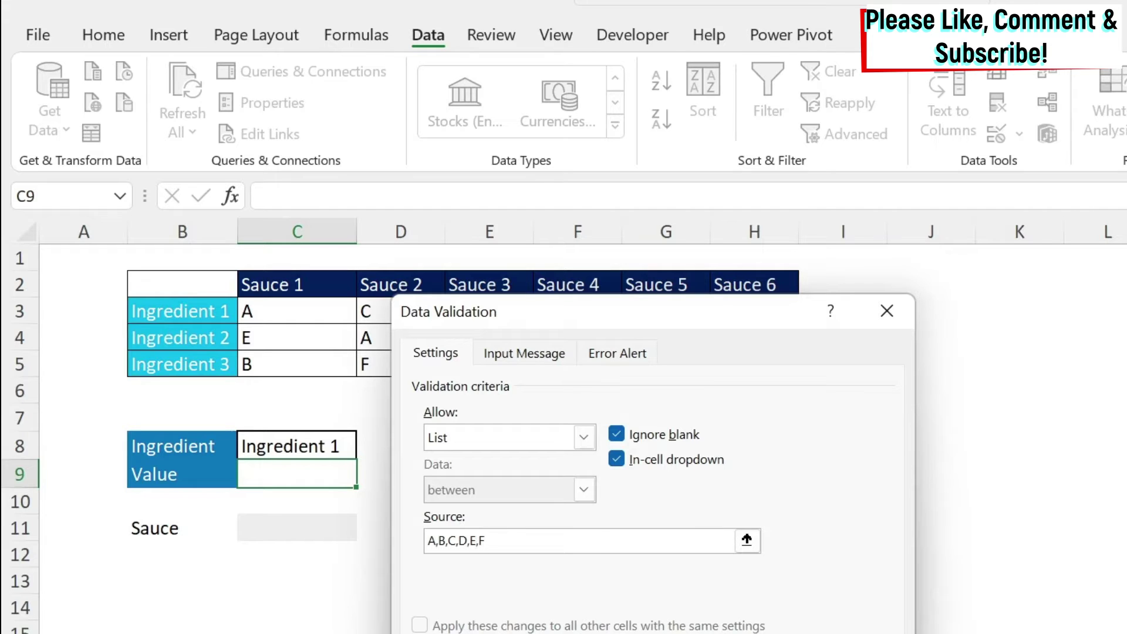
pyautogui.press('Return')
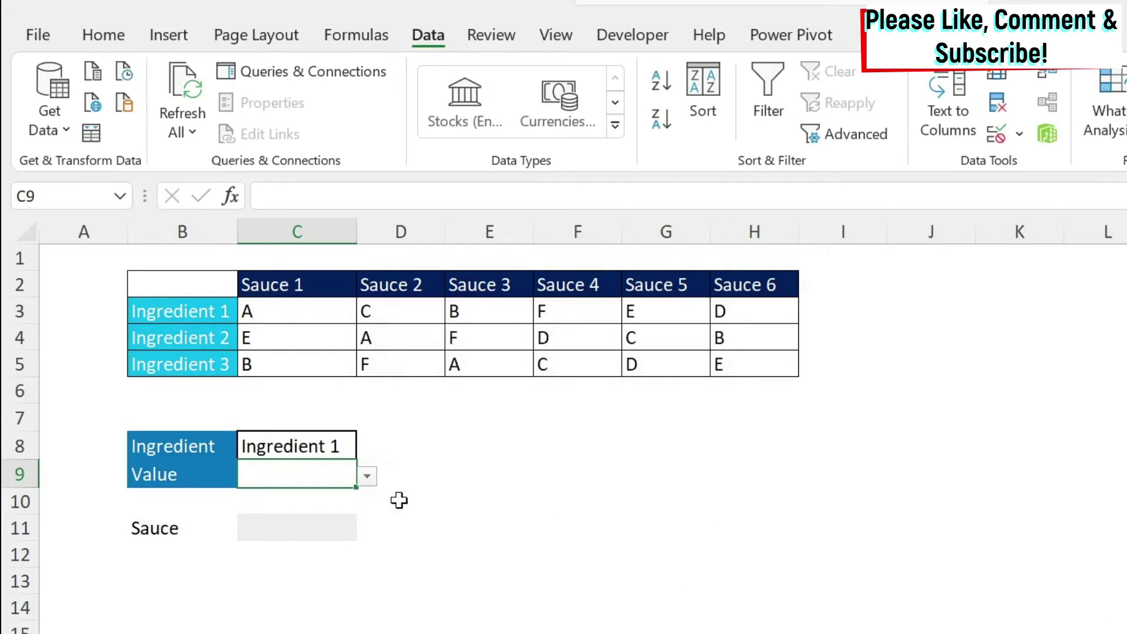
# Step: Choose A from C9's dropdown
pyautogui.click(373, 469)
pyautogui.click(347, 472)
pyautogui.click(366, 476)
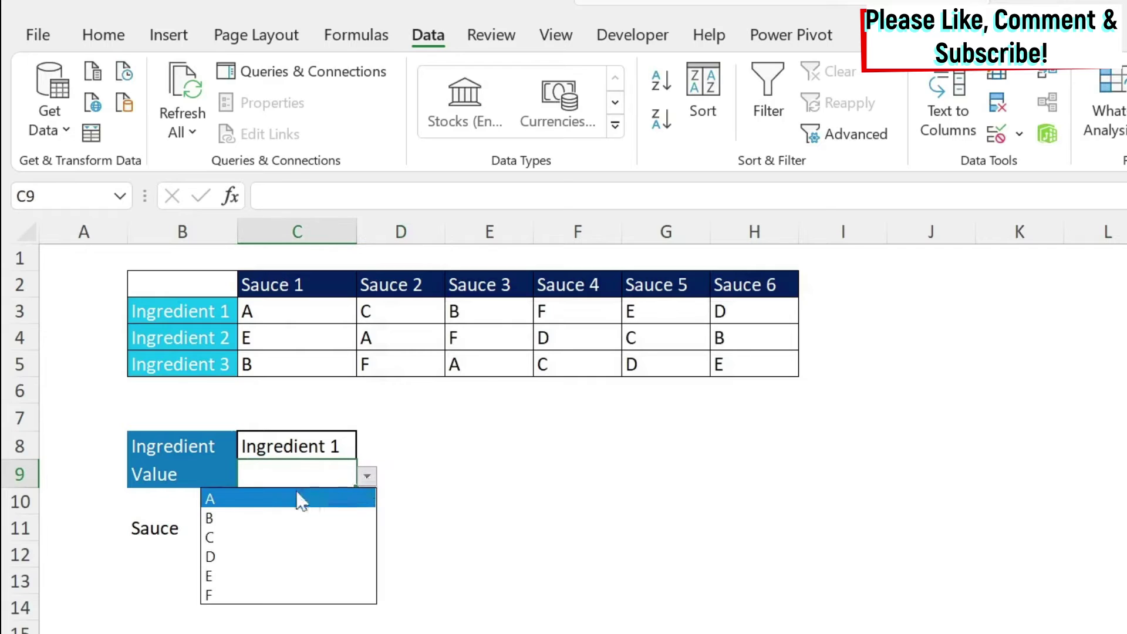
pyautogui.click(300, 499)
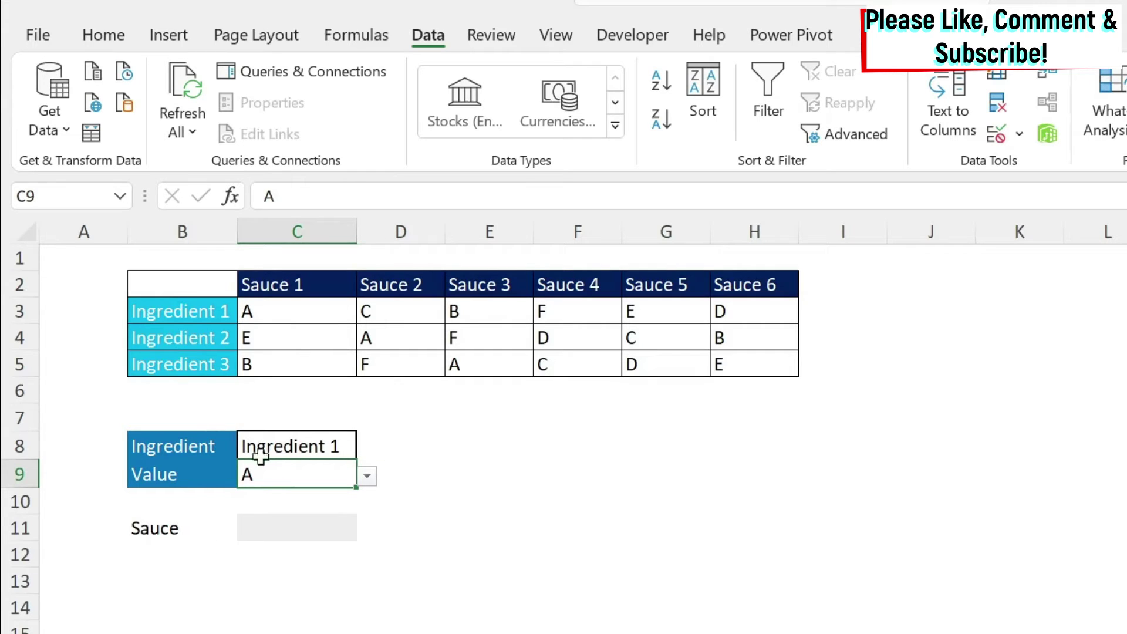
# Step: Check in the table that Ingredient 1's value A sits under Sauce 1
pyautogui.click(178, 313)
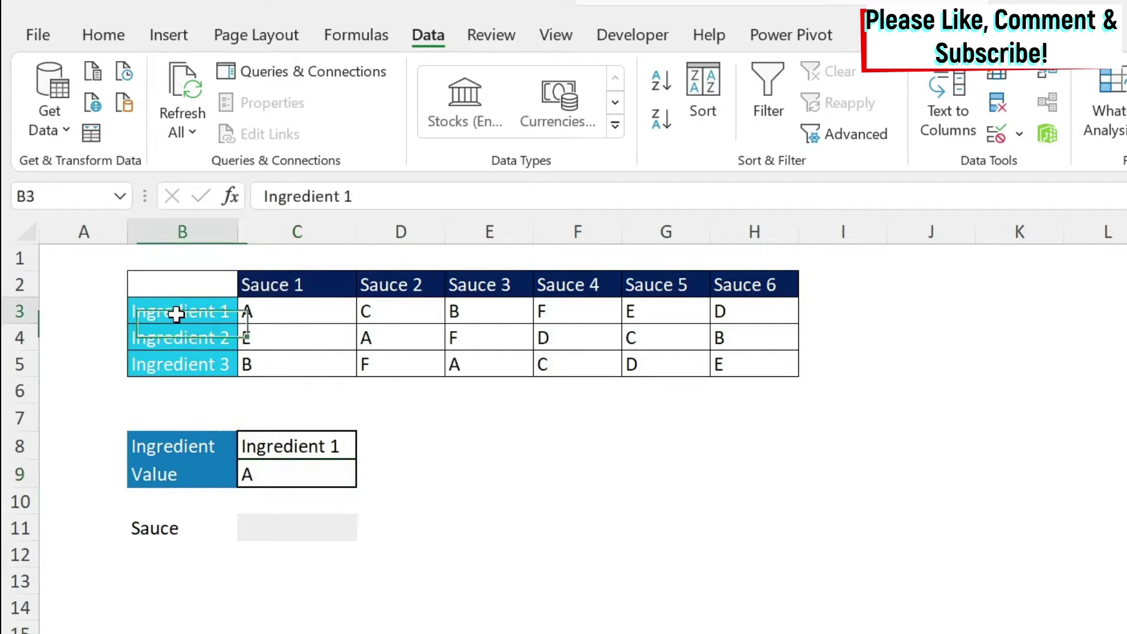
pyautogui.click(278, 310)
pyautogui.click(270, 284)
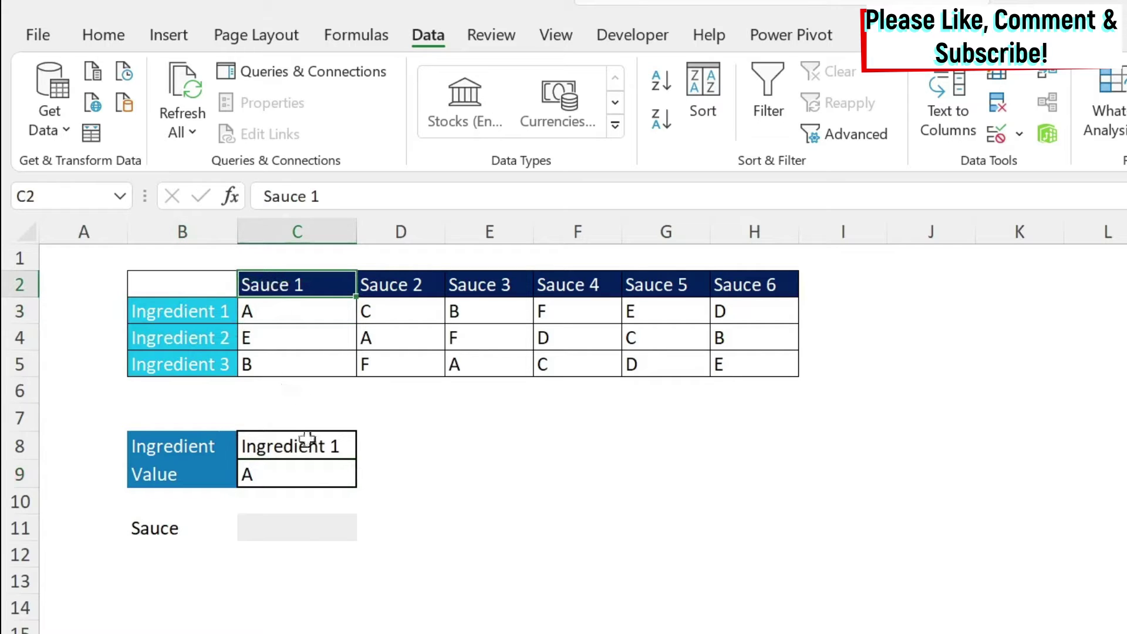
pyautogui.click(300, 524)
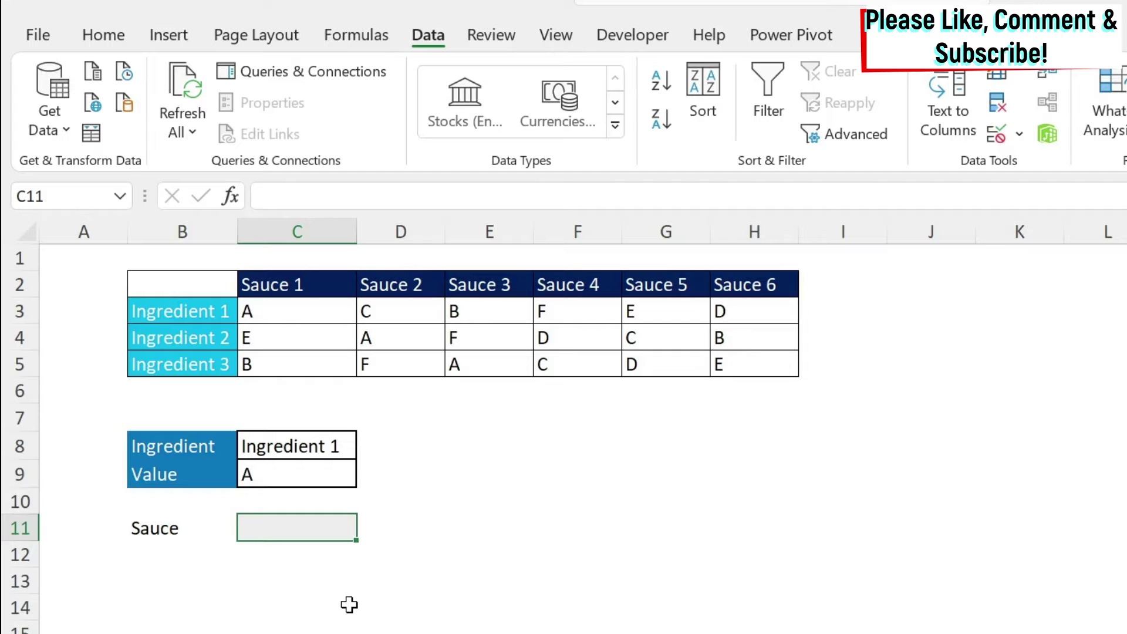
# Step: Enter =INDEX(C2:H2,1,1) in C11 so it returns Sauce 1
pyautogui.write('=index')
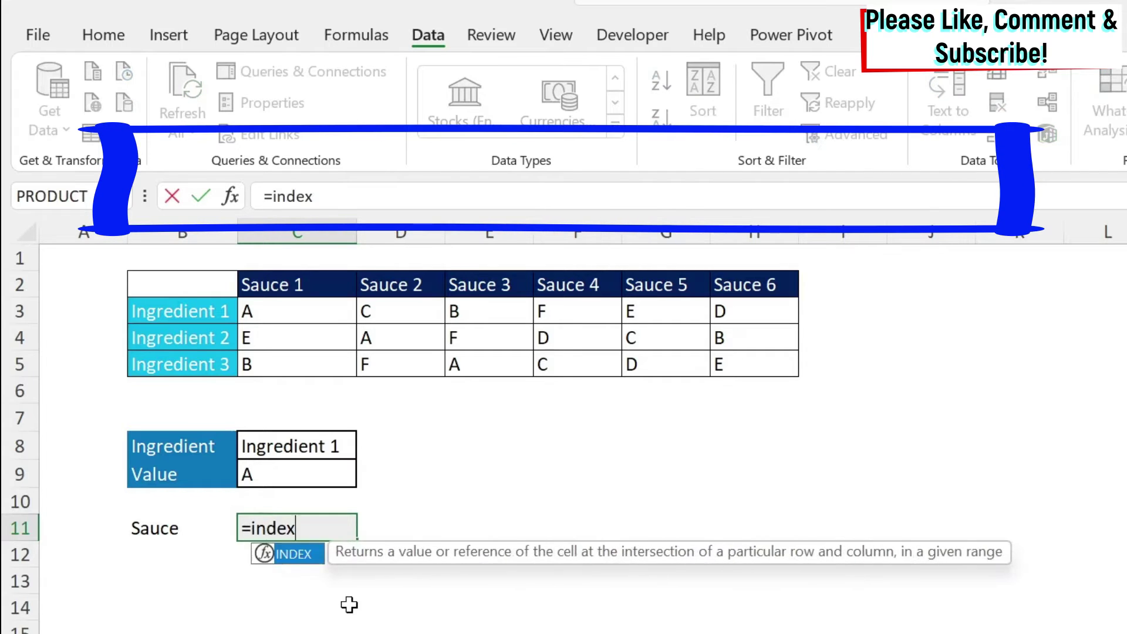
pyautogui.write('(')
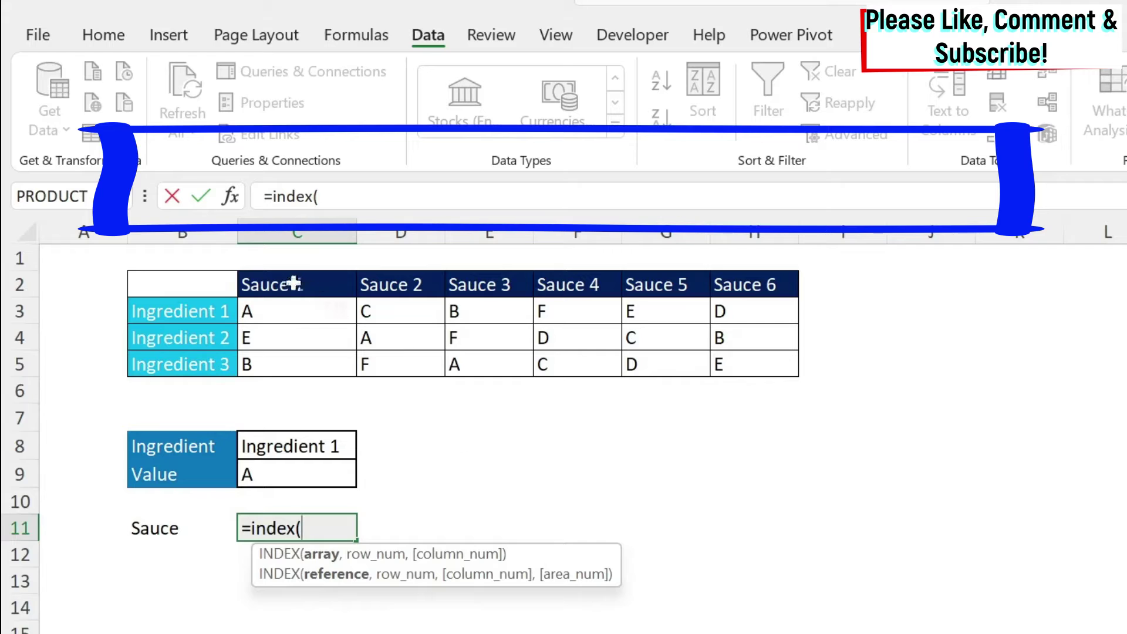
pyautogui.moveTo(275, 284); pyautogui.dragTo(734, 288)
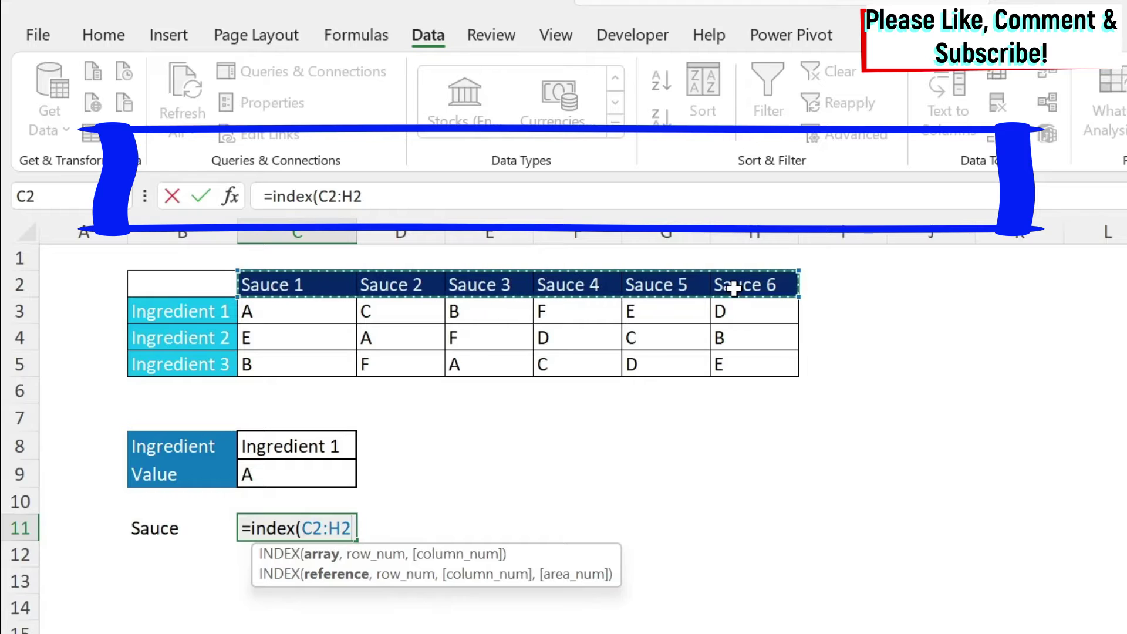
pyautogui.write(',')
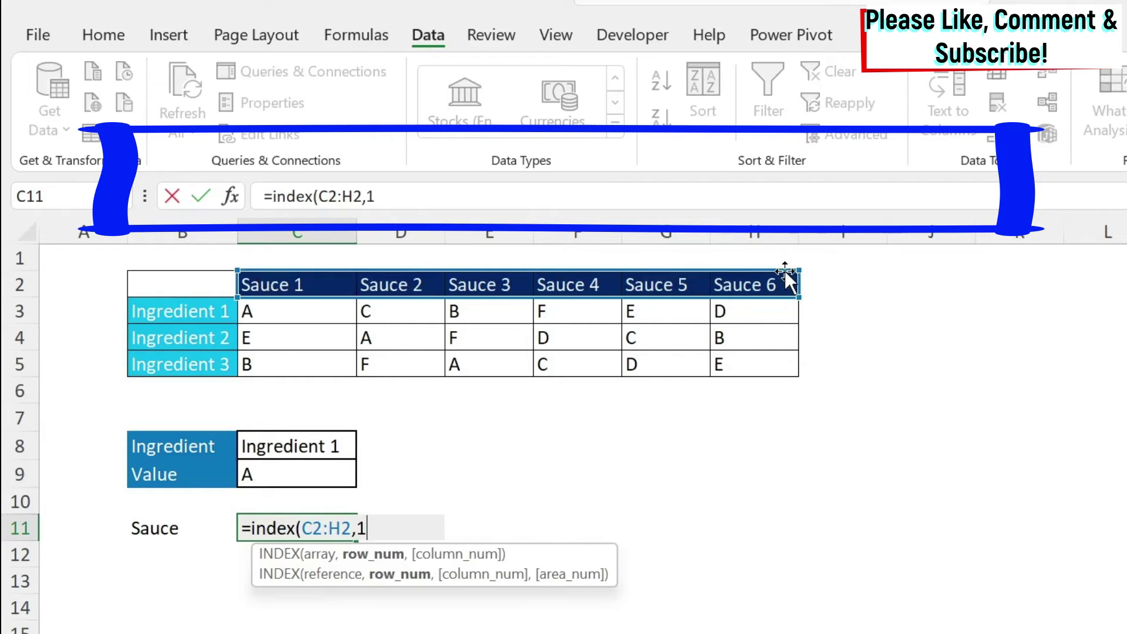
pyautogui.write('1,')
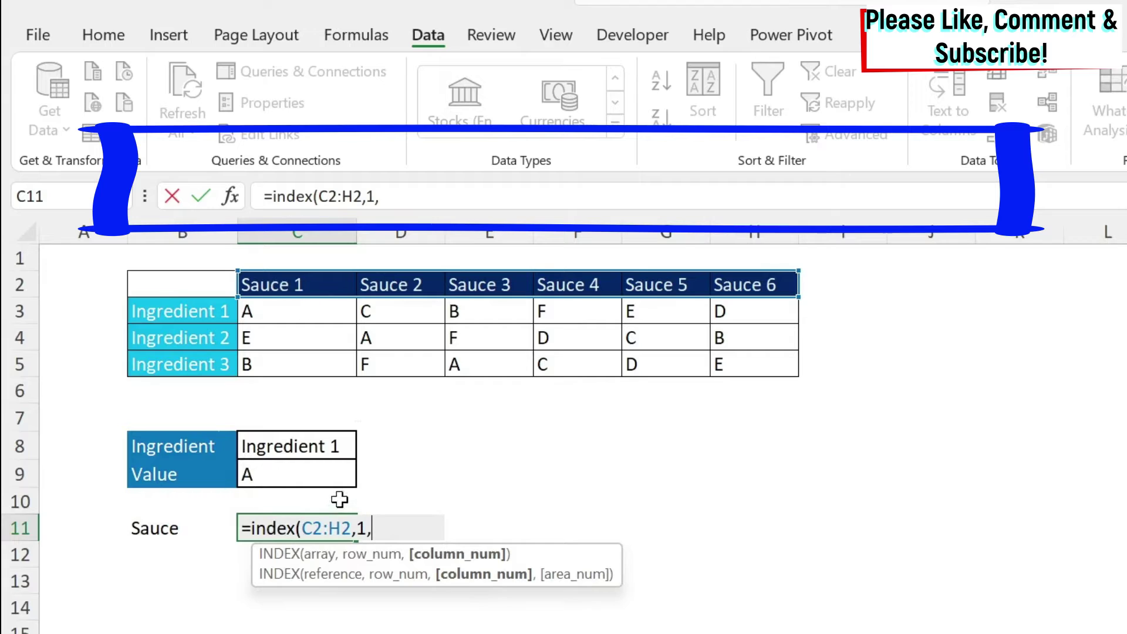
pyautogui.write('1')
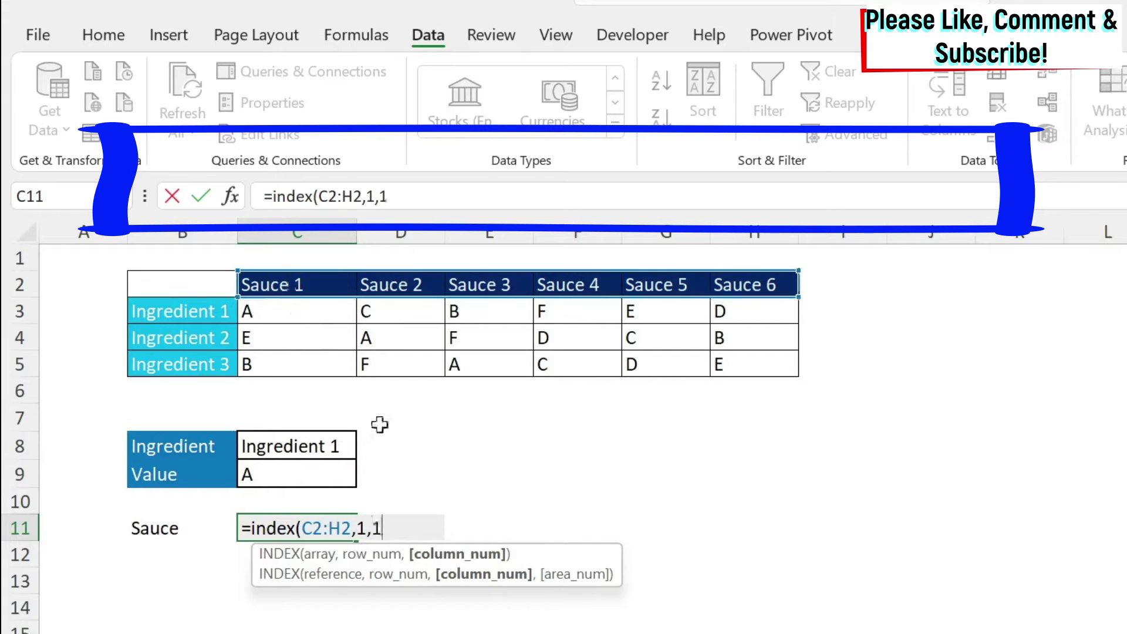
pyautogui.write(')')
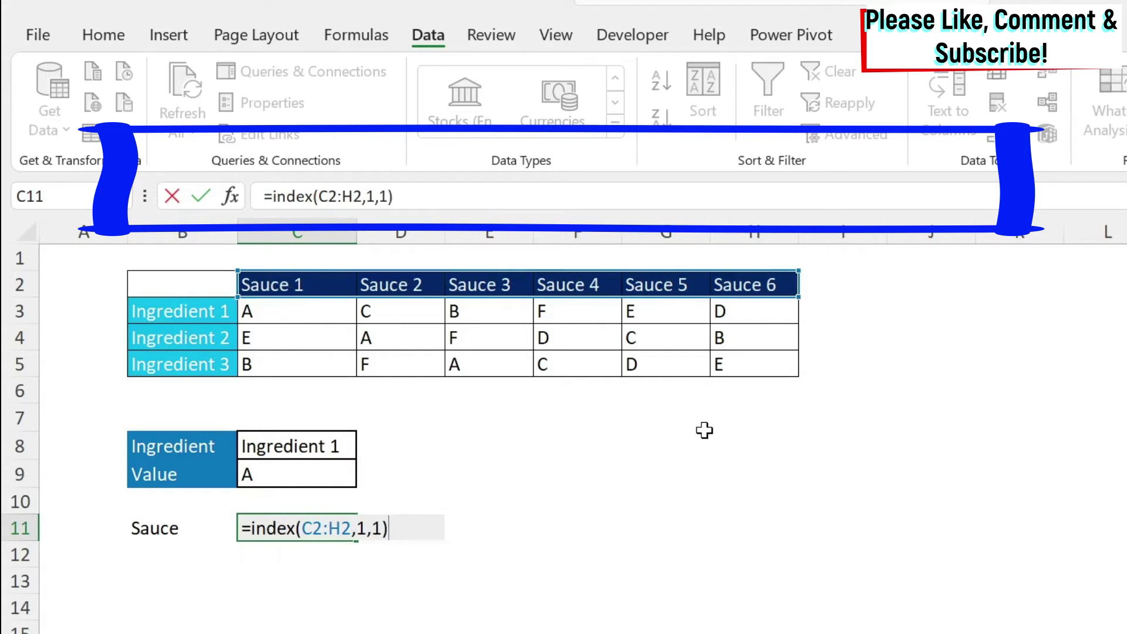
pyautogui.press('Return')
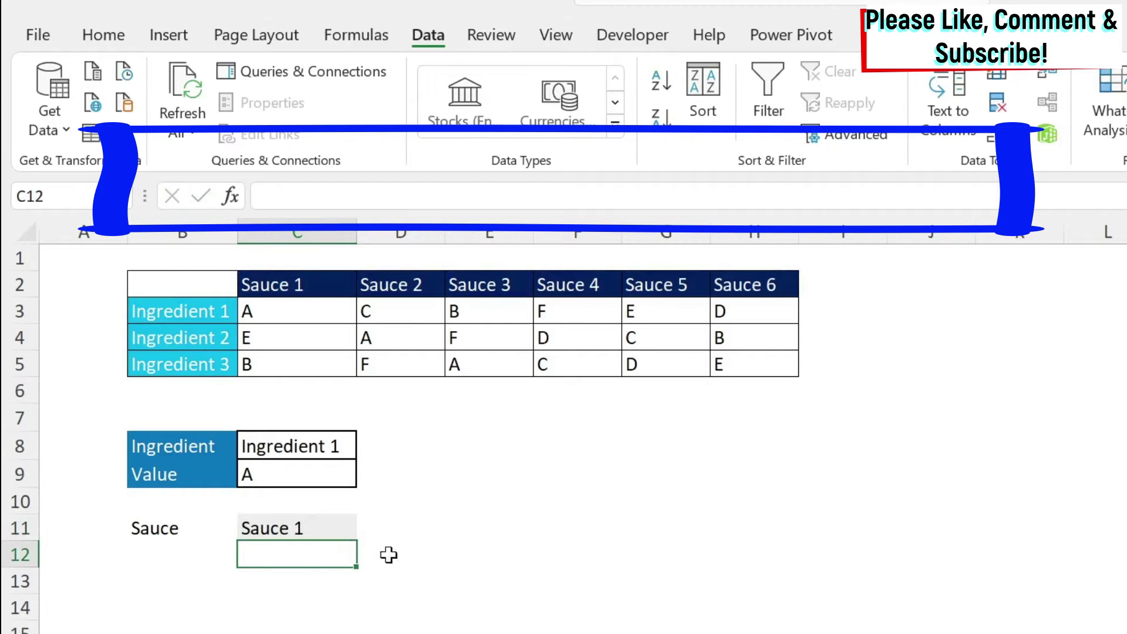
pyautogui.click(304, 529)
pyautogui.click(343, 443)
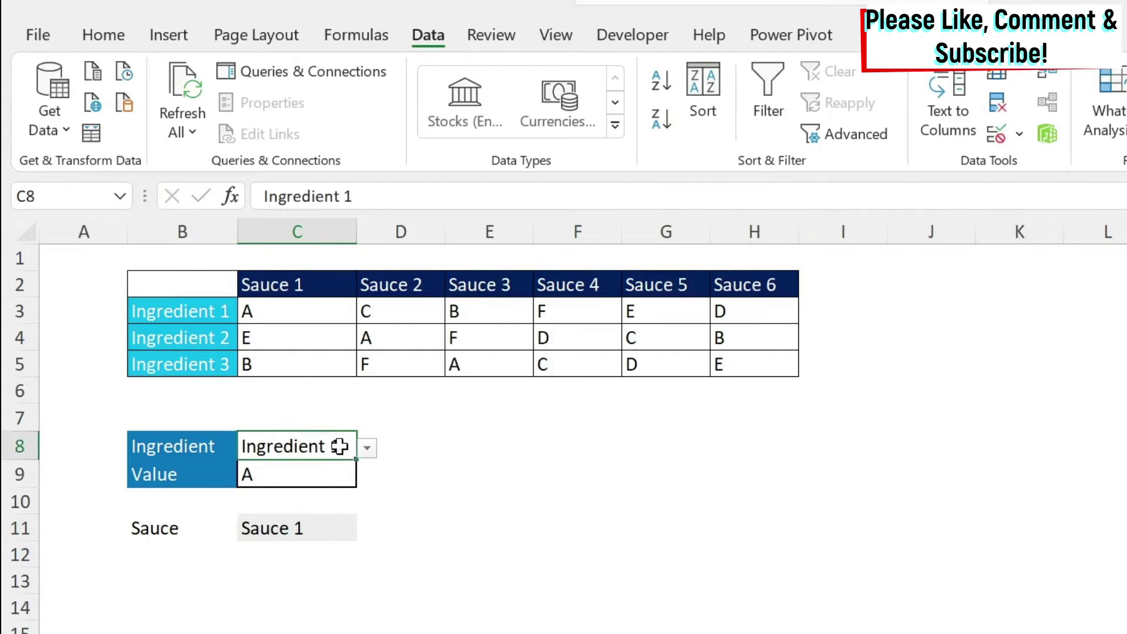
pyautogui.click(366, 448)
pyautogui.click(295, 490)
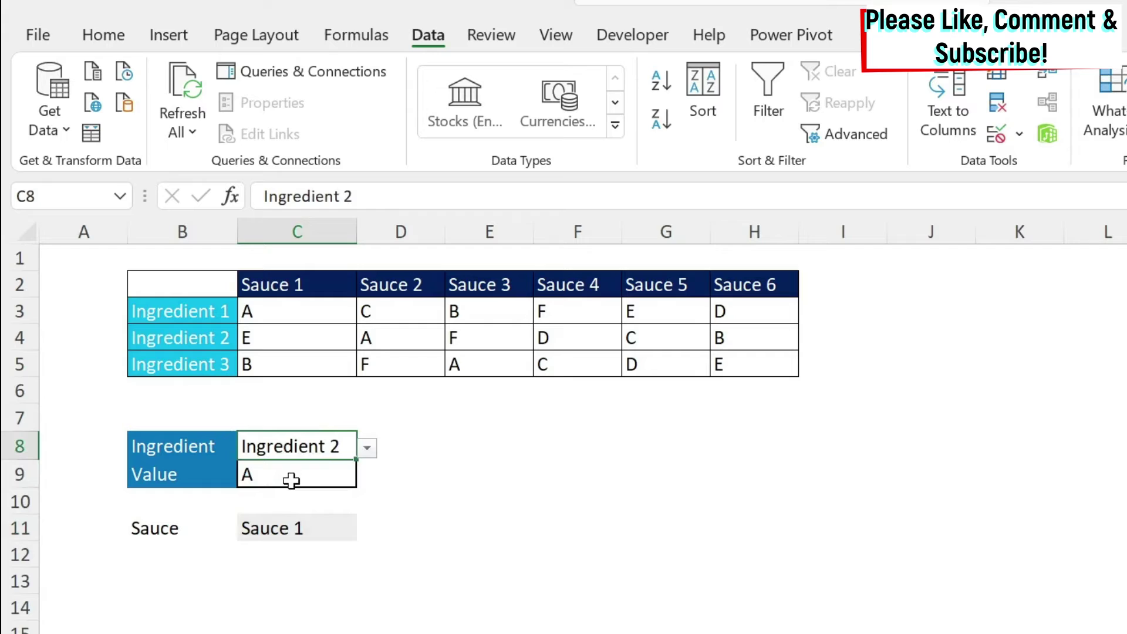
pyautogui.click(366, 449)
pyautogui.click(293, 468)
pyautogui.click(320, 475)
pyautogui.click(367, 479)
pyautogui.click(269, 519)
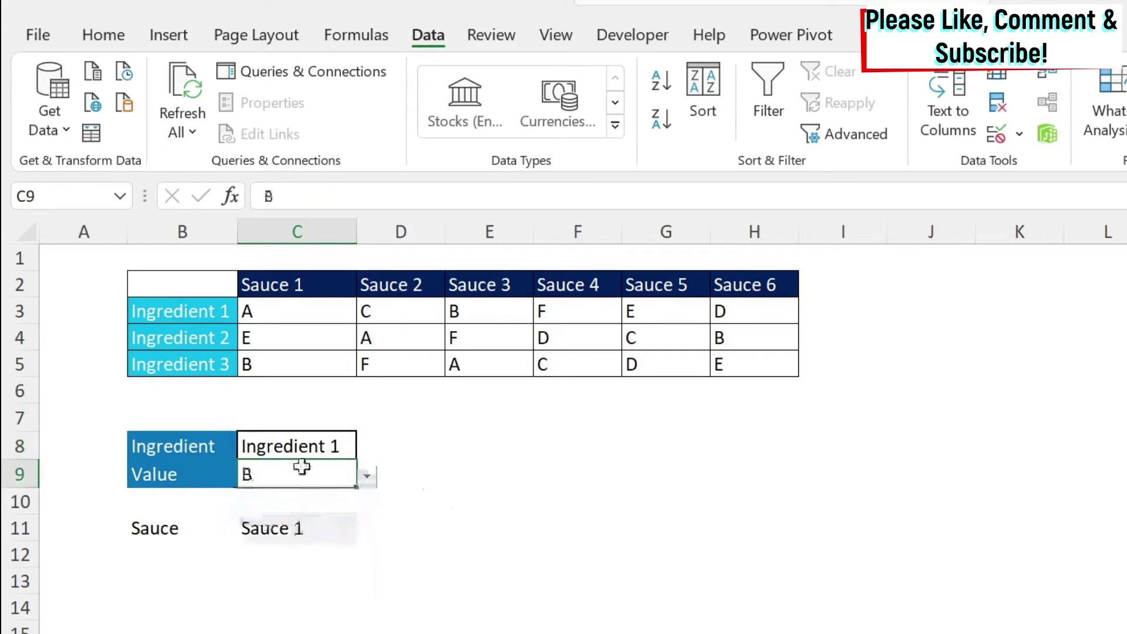
pyautogui.click(367, 476)
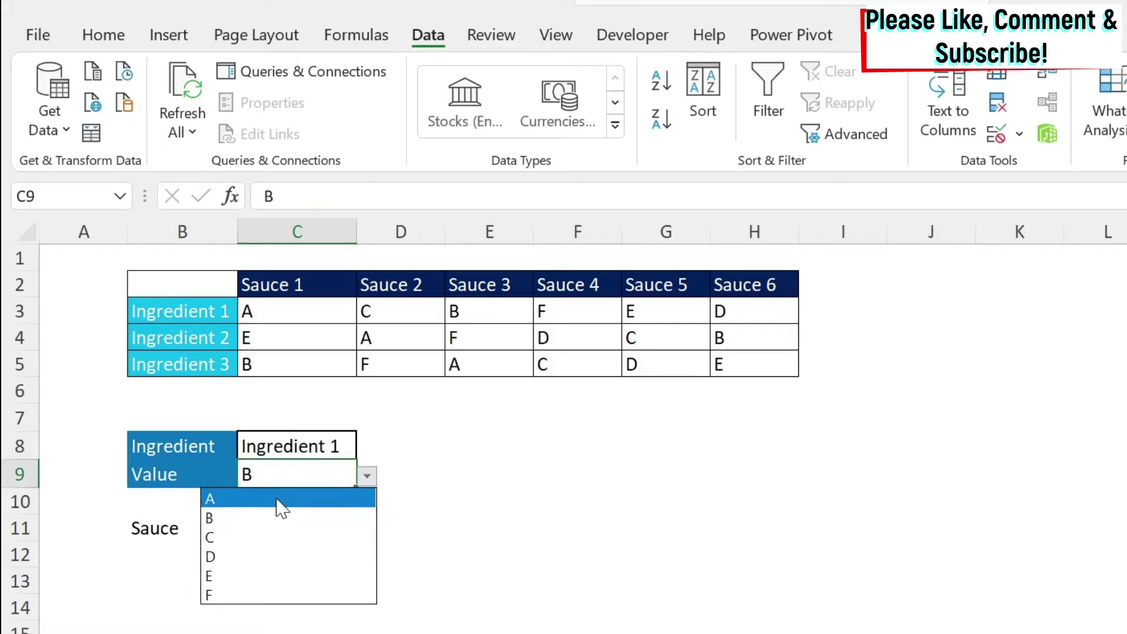
pyautogui.click(252, 496)
pyautogui.click(489, 501)
pyautogui.click(334, 530)
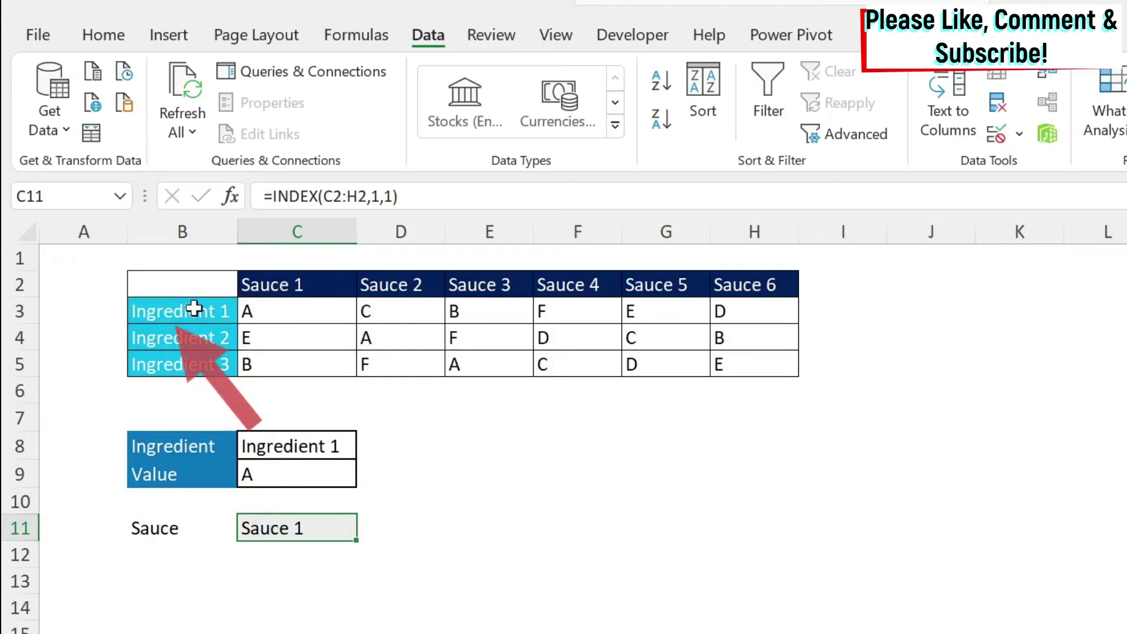
pyautogui.moveTo(296, 311); pyautogui.dragTo(781, 311)
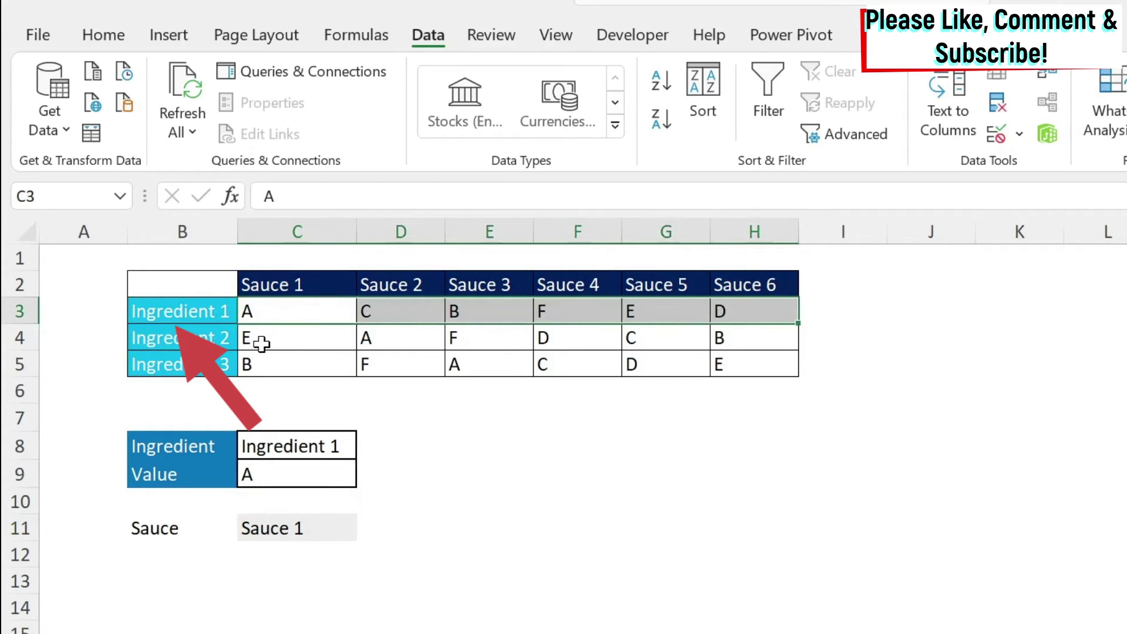
pyautogui.moveTo(282, 336); pyautogui.dragTo(744, 336)
pyautogui.moveTo(244, 364); pyautogui.dragTo(757, 364)
pyautogui.moveTo(255, 312); pyautogui.dragTo(740, 312)
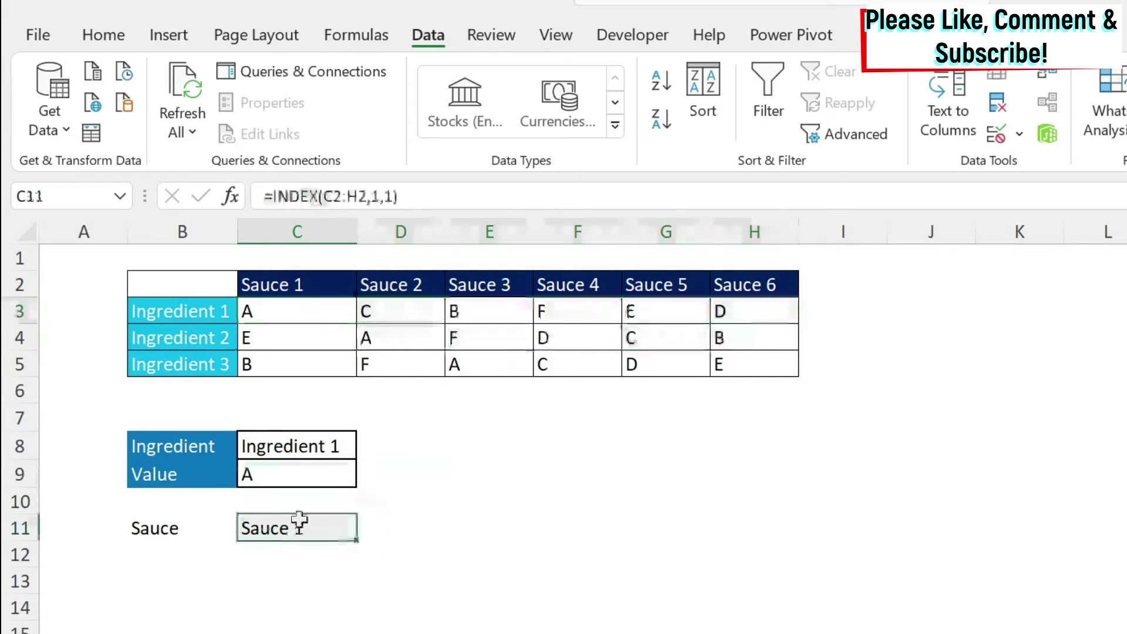
# Step: Swap C11's last INDEX argument for MATCH(C9,C3:H3,0), giving =INDEX(C2:H2,1,MATCH(C9,C3:H3,0))
pyautogui.doubleClick(391, 197)
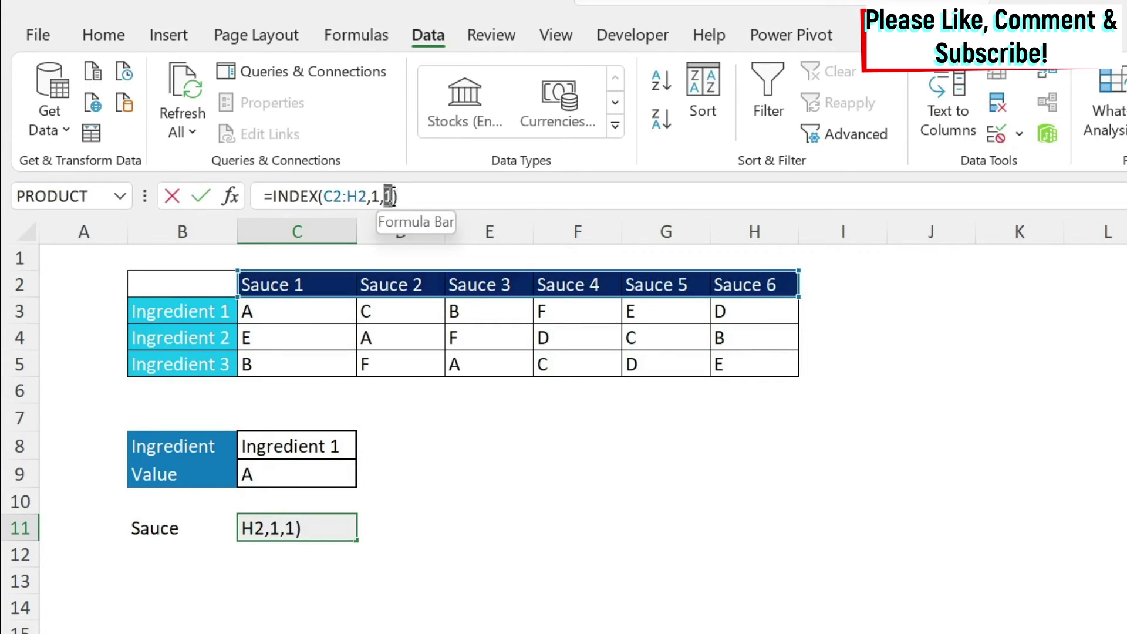
pyautogui.write('match(')
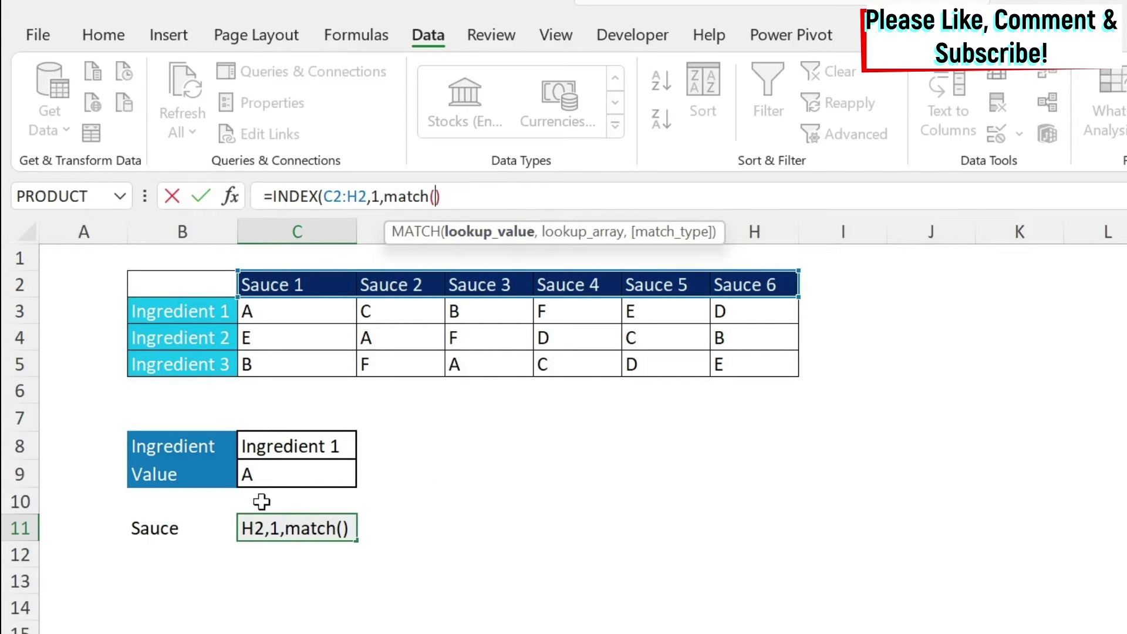
pyautogui.click(295, 475)
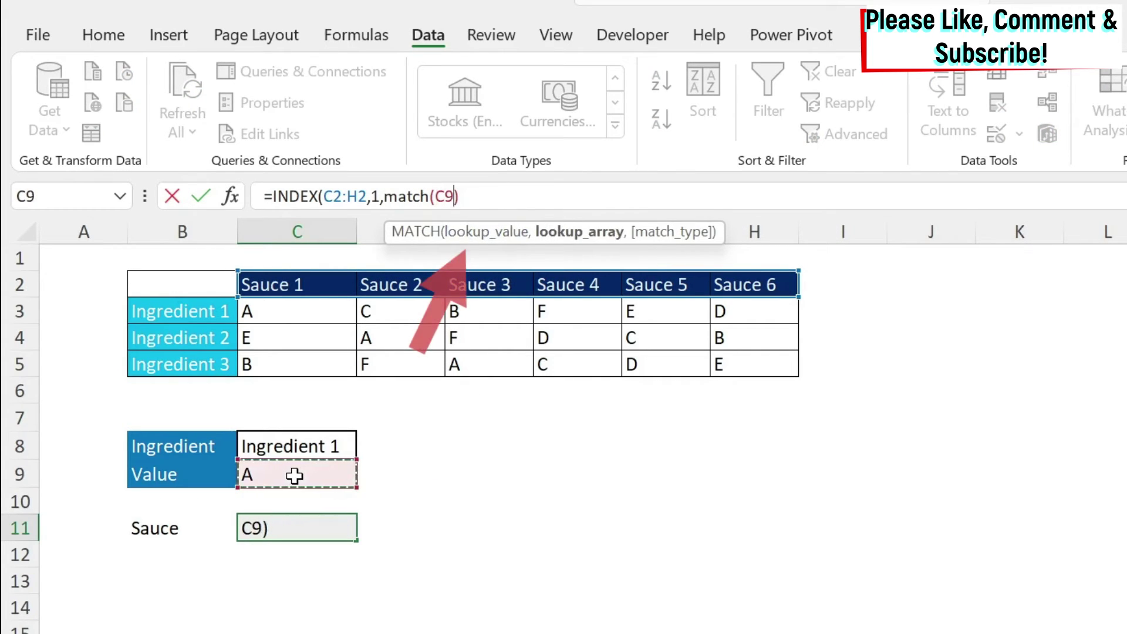
pyautogui.write(',')
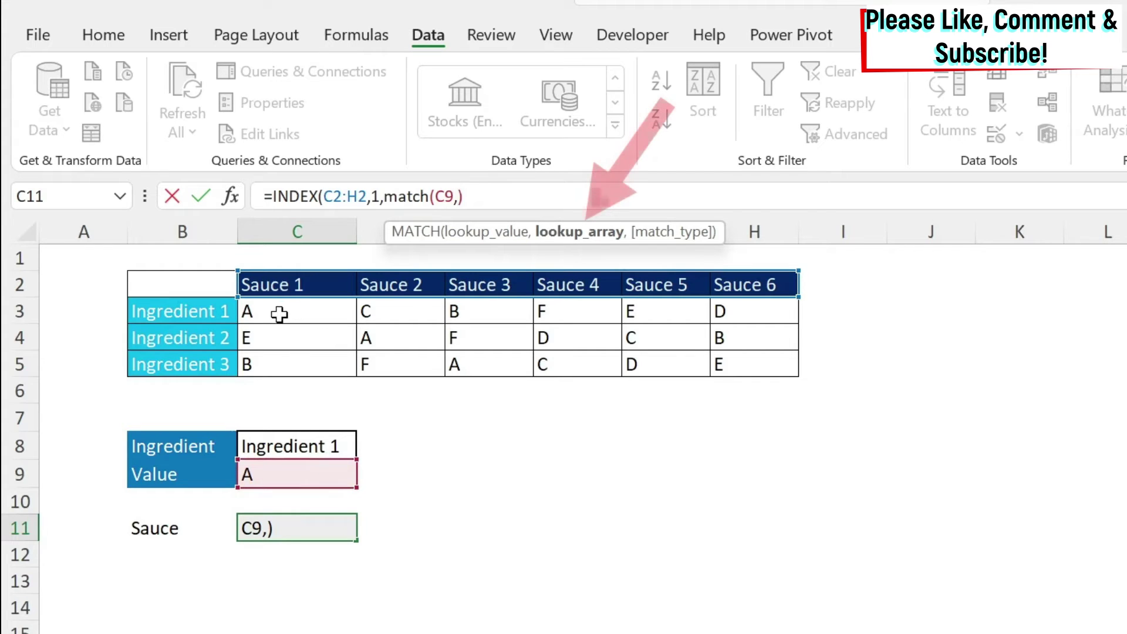
pyautogui.moveTo(282, 314); pyautogui.dragTo(734, 312)
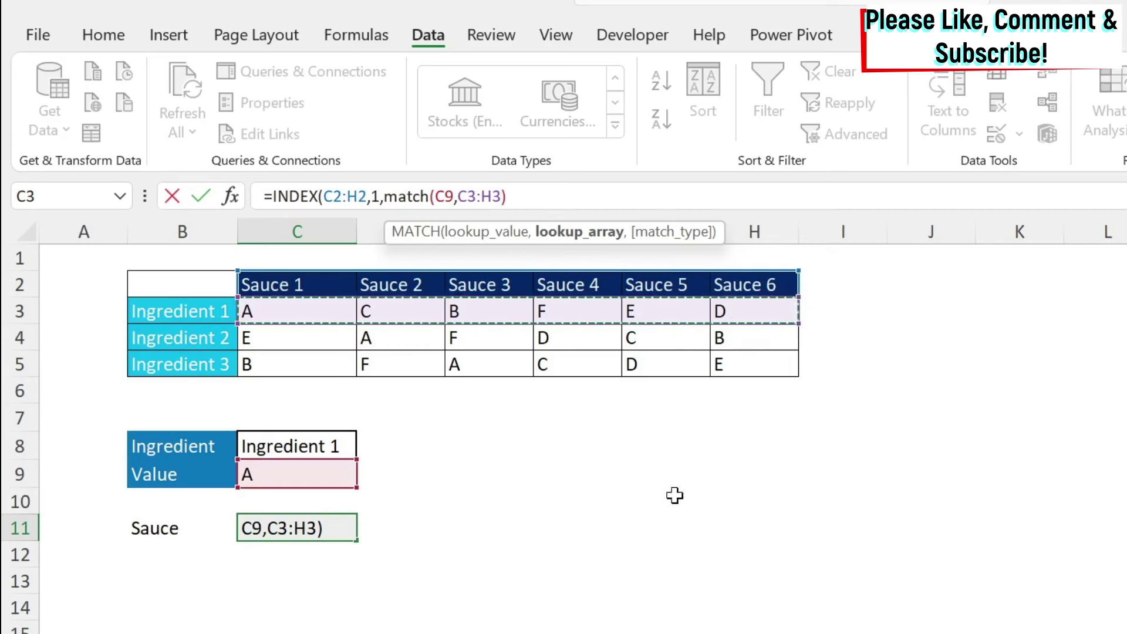
pyautogui.write(',')
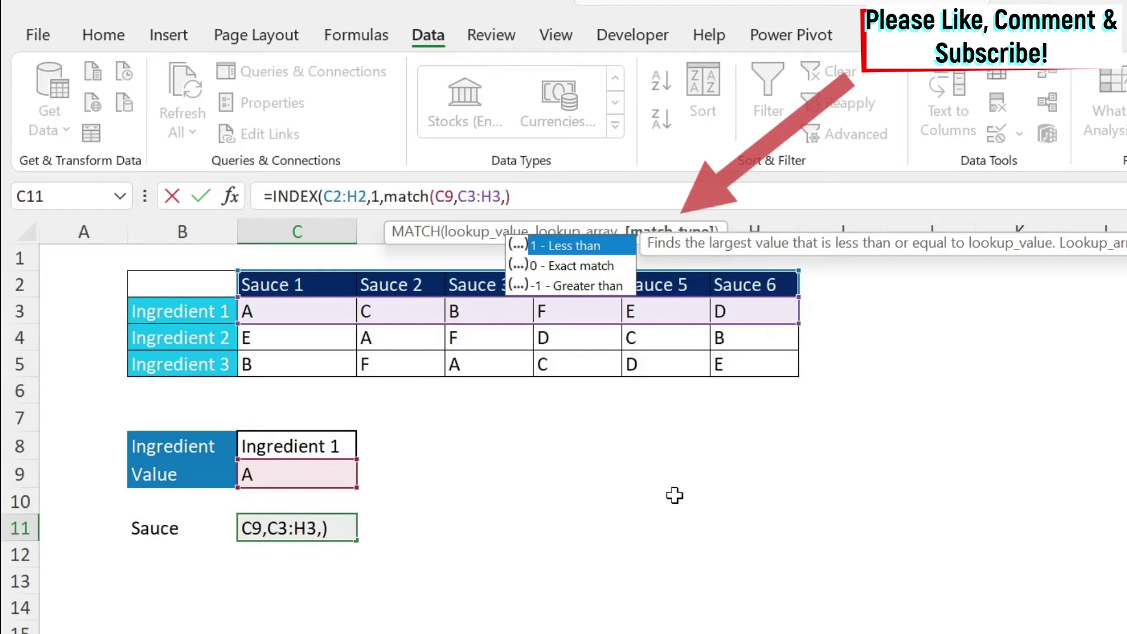
pyautogui.write('0)')
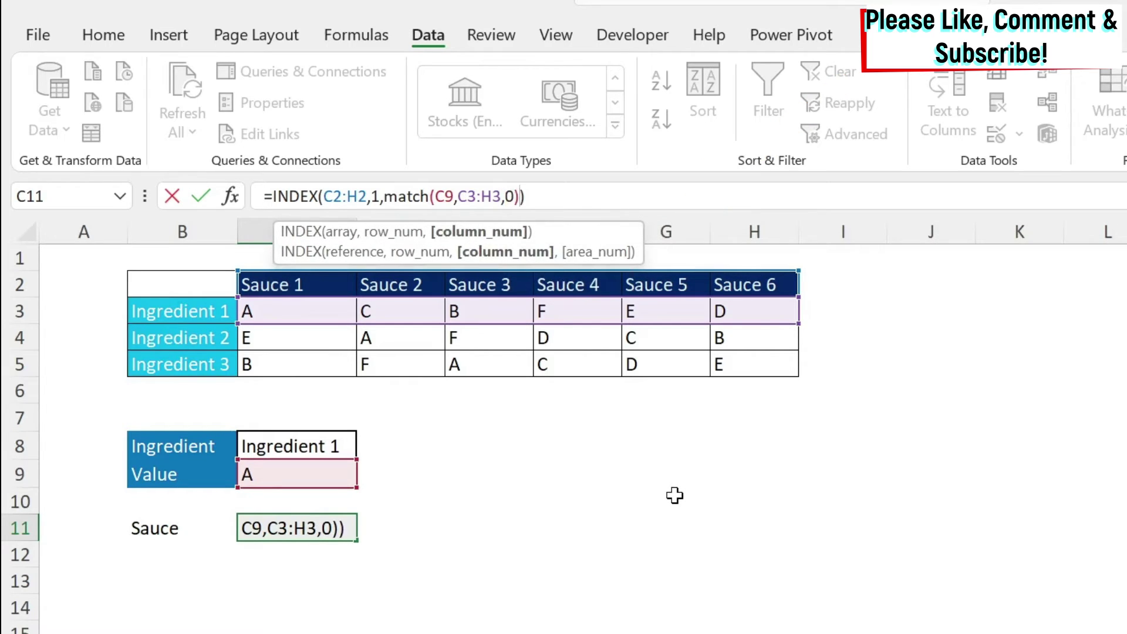
pyautogui.write(')')
pyautogui.press('Return')
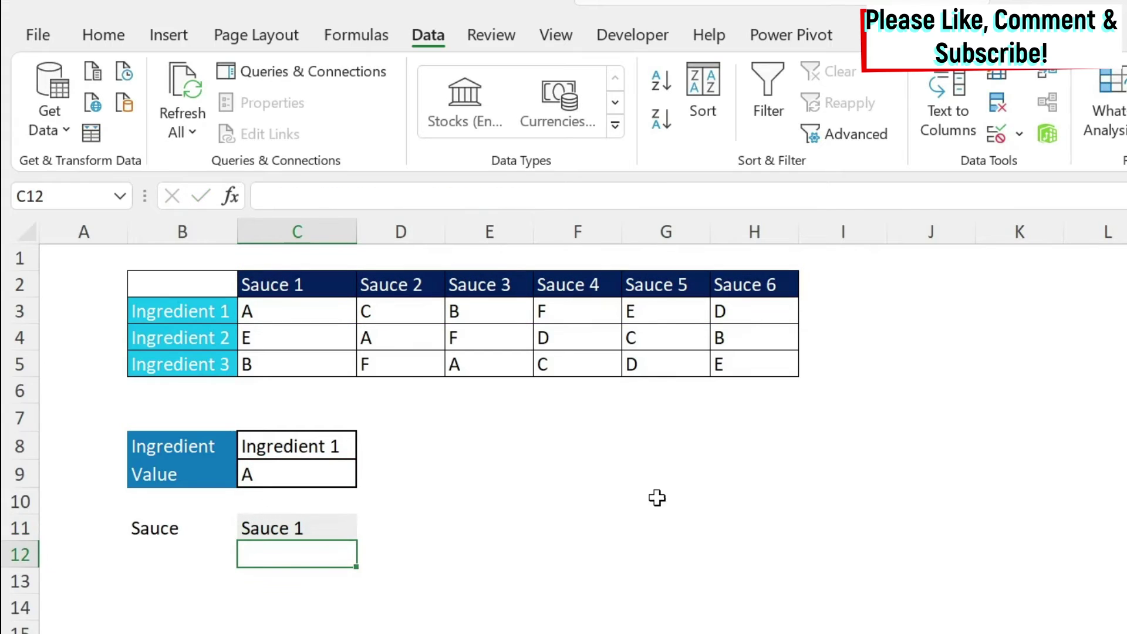
pyautogui.click(326, 528)
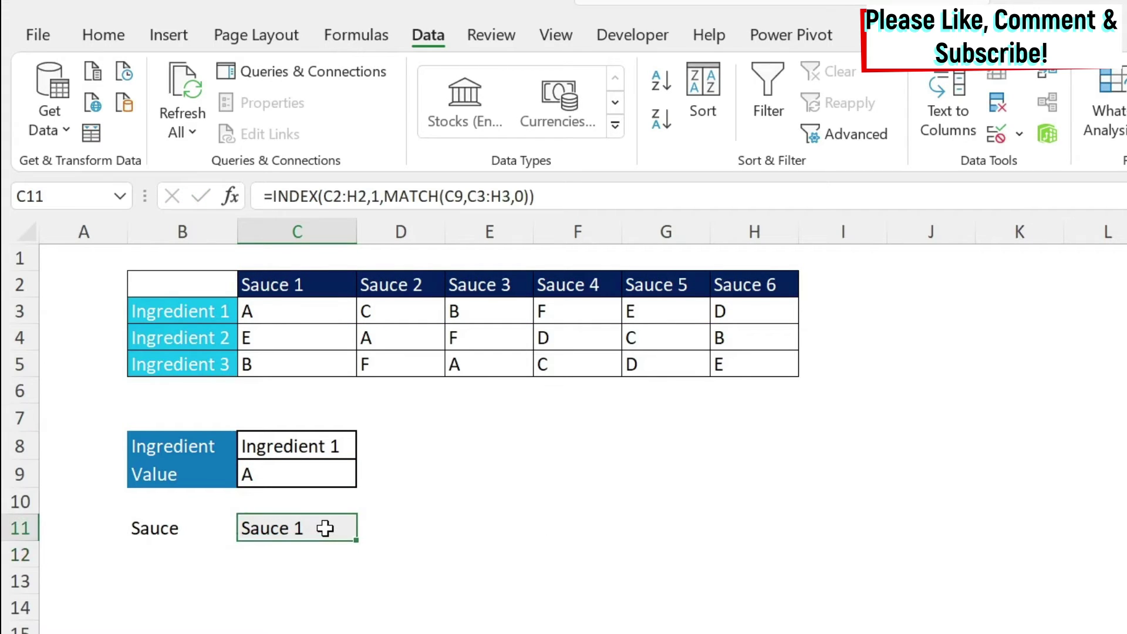
pyautogui.click(328, 473)
pyautogui.click(366, 476)
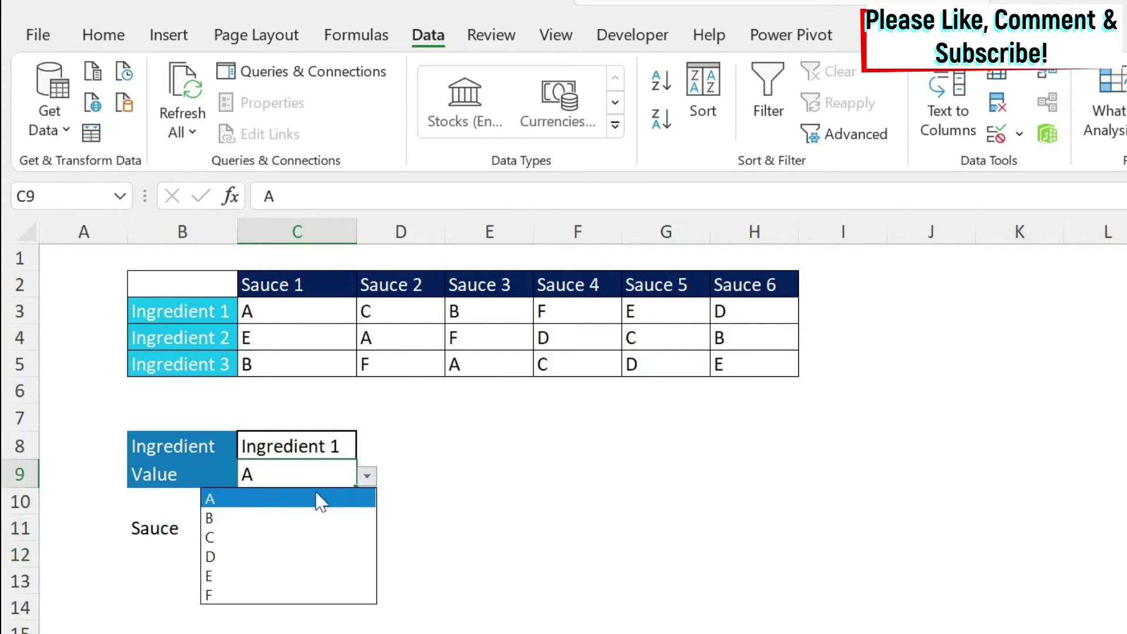
pyautogui.click(259, 518)
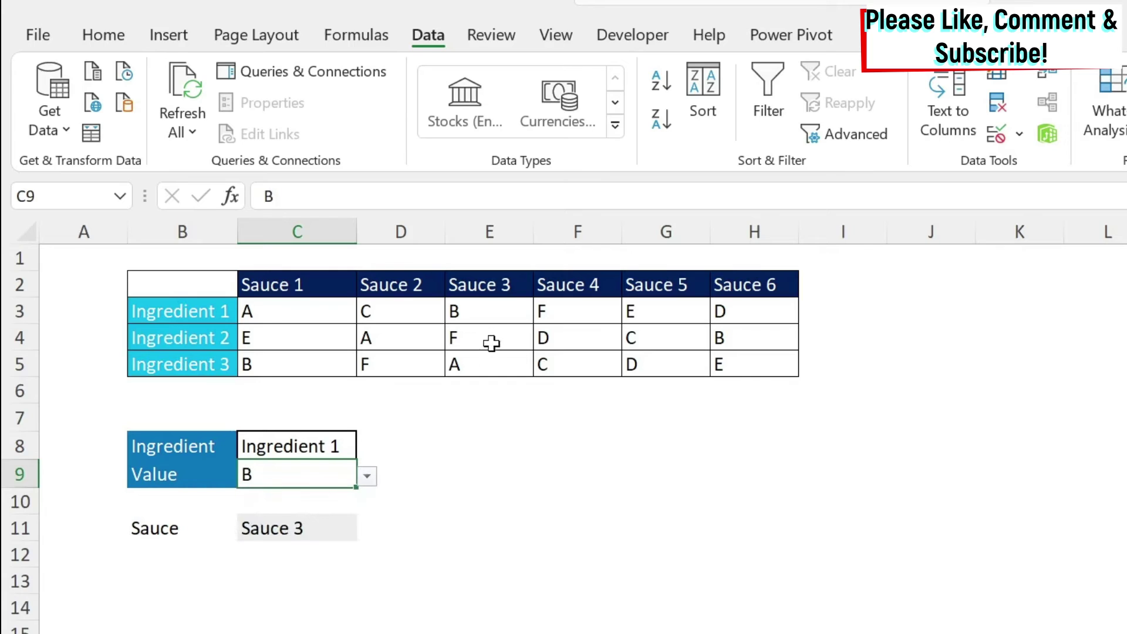
pyautogui.click(329, 525)
pyautogui.click(350, 468)
pyautogui.click(366, 477)
pyautogui.click(258, 494)
pyautogui.click(344, 448)
pyautogui.click(365, 448)
pyautogui.click(273, 491)
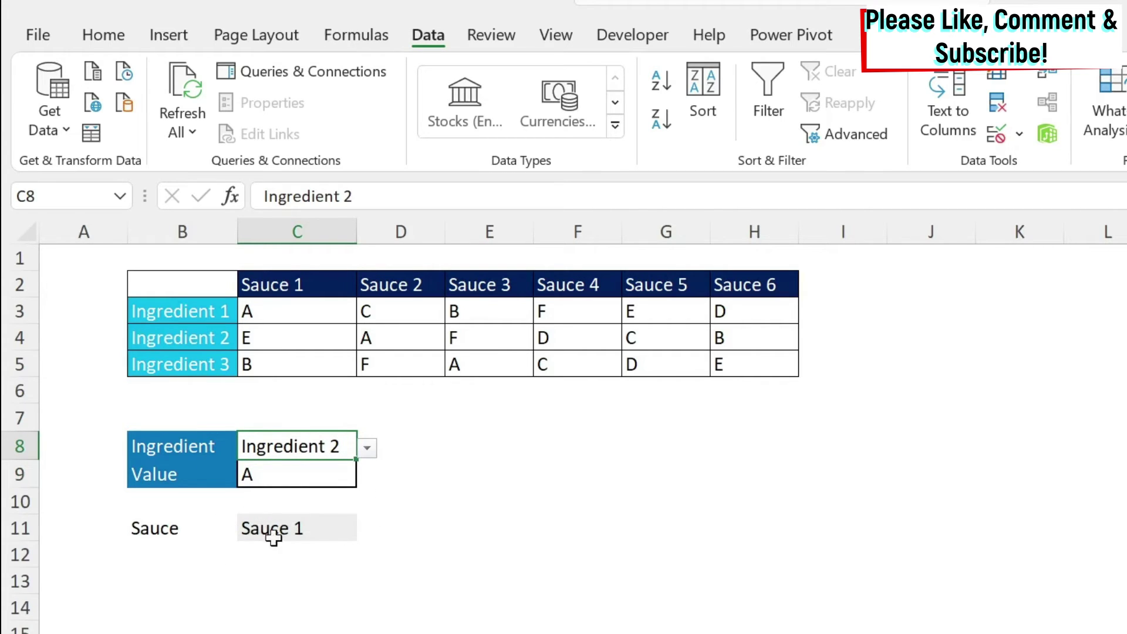
pyautogui.click(367, 449)
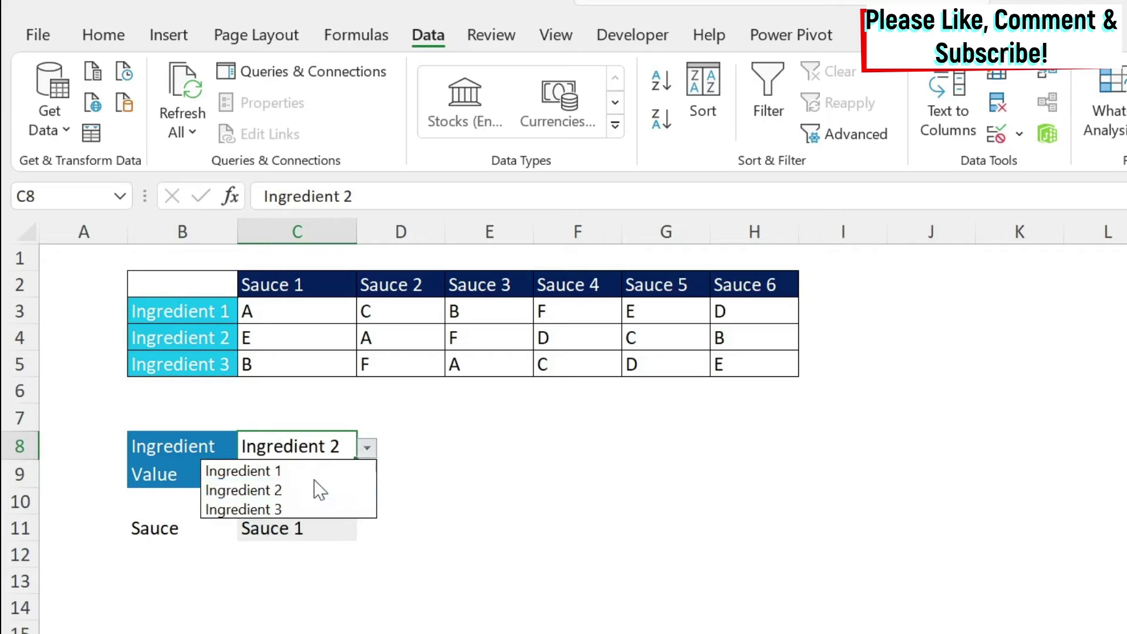
pyautogui.click(305, 469)
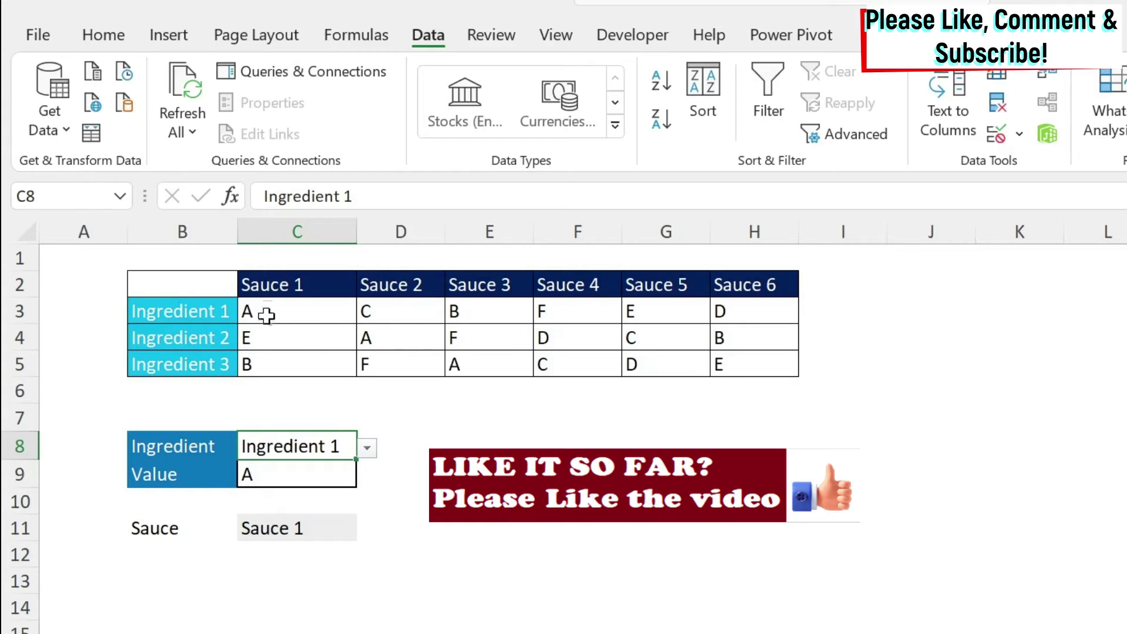
pyautogui.moveTo(277, 312); pyautogui.dragTo(769, 311)
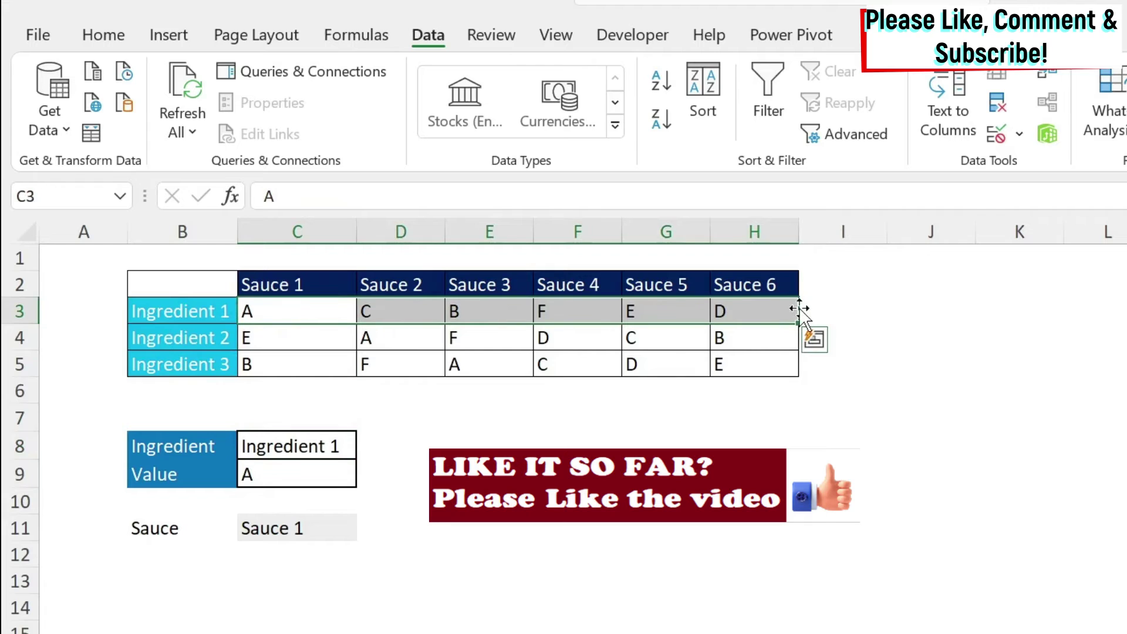
pyautogui.click(279, 531)
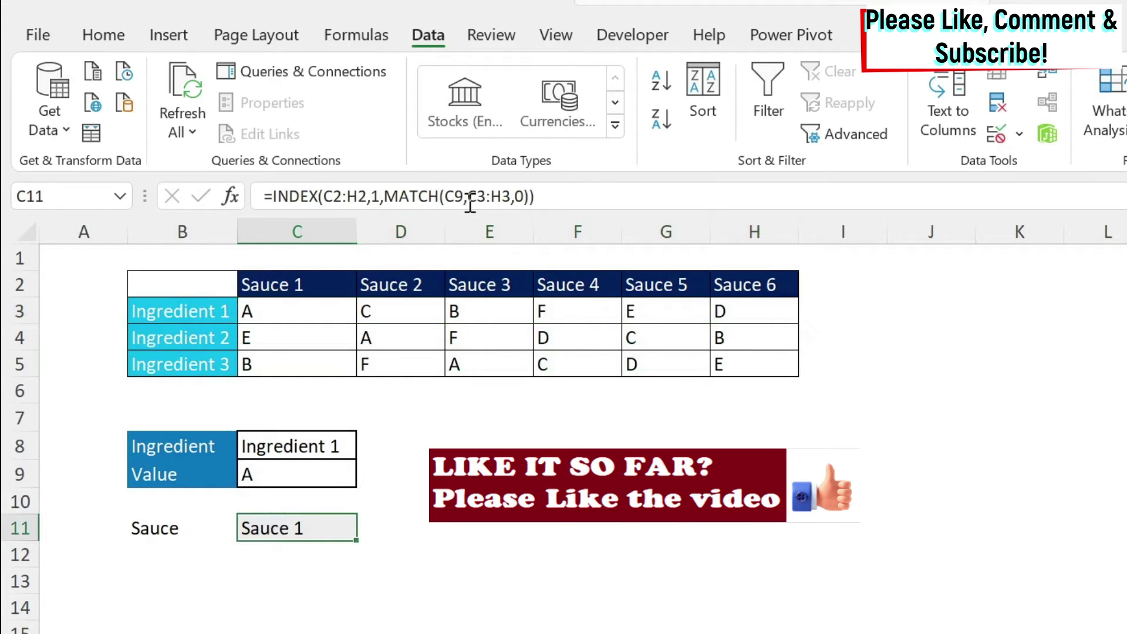
pyautogui.moveTo(466, 196); pyautogui.dragTo(514, 196)
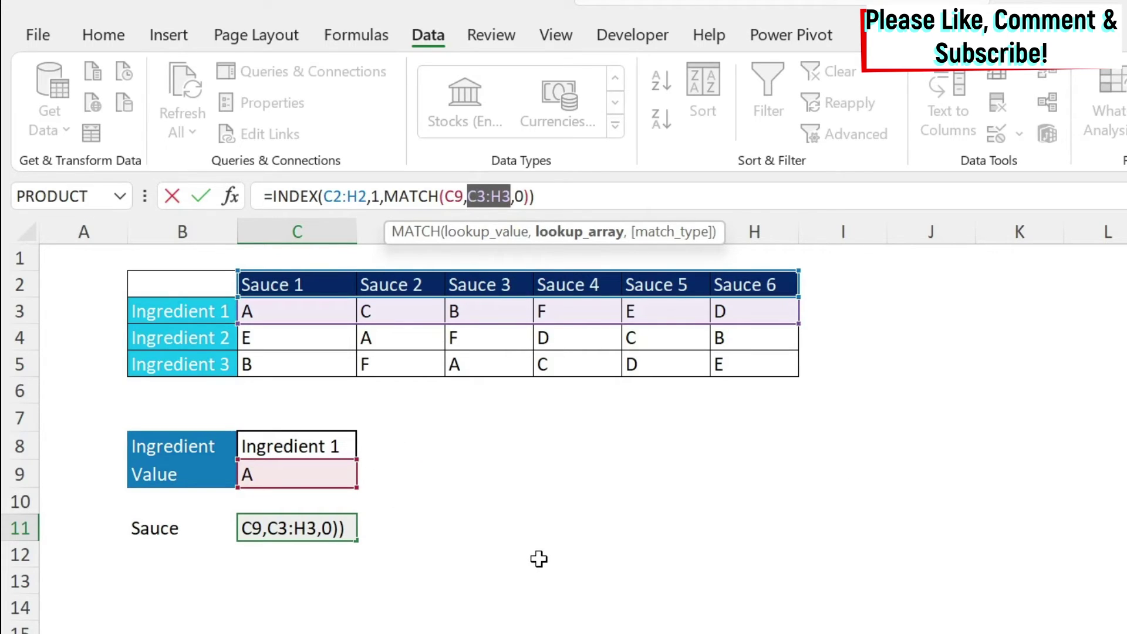
pyautogui.hotkey('ctrl', 'Return')
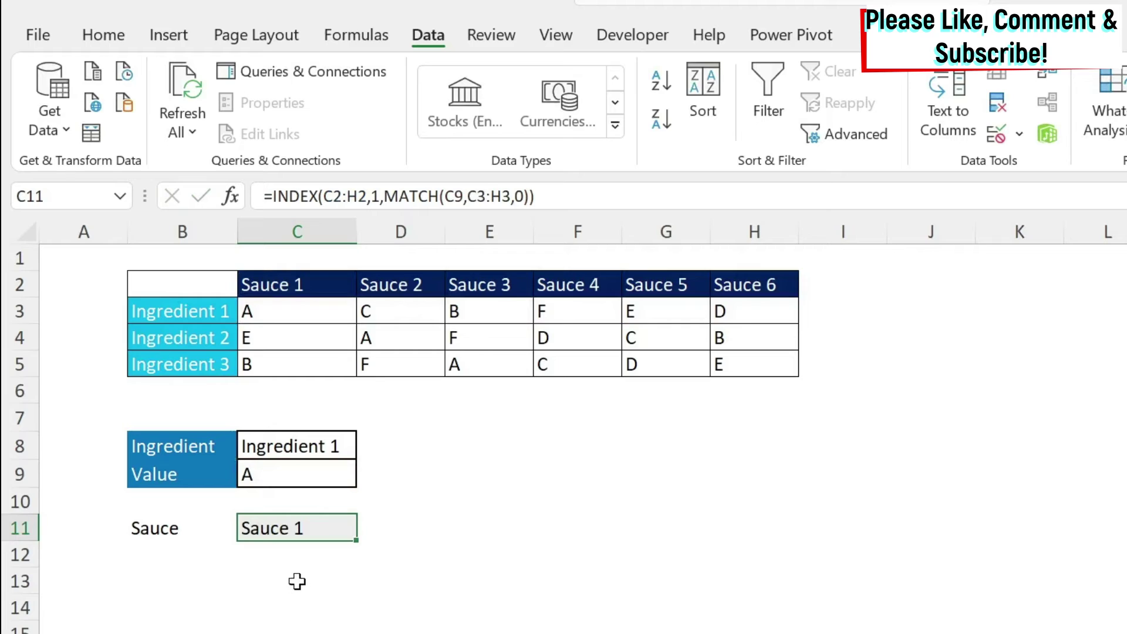
pyautogui.click(297, 581)
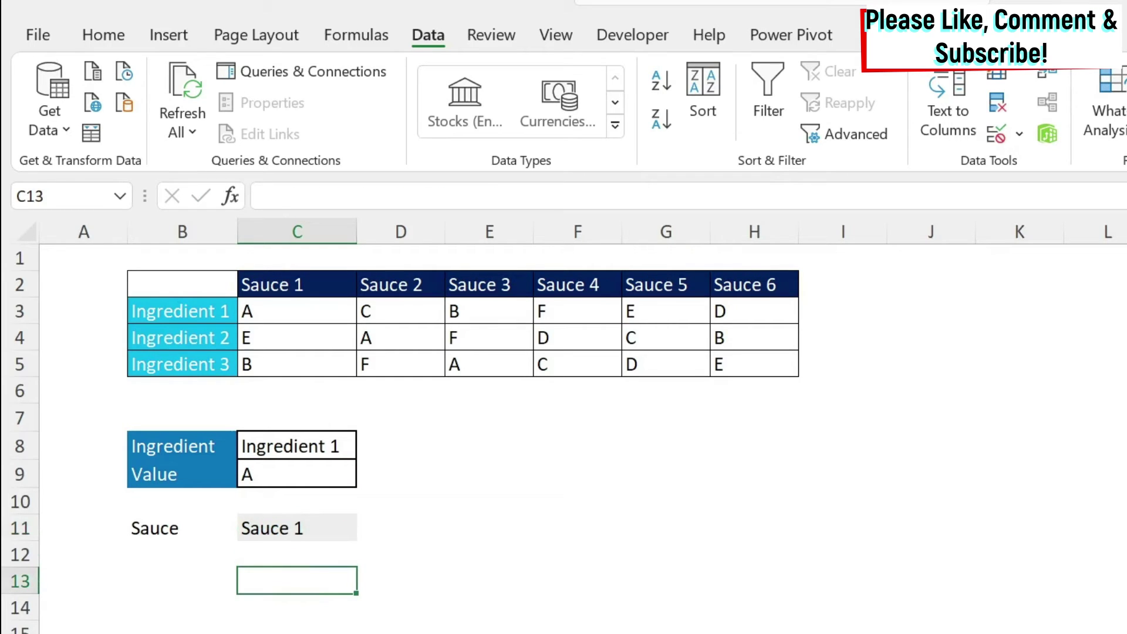
# Step: Enter =INDEX(C3:H5,MATCH(C8,B3:B5,0),) in C13, spilling A C B F E D across row 13
pyautogui.write('=index(')
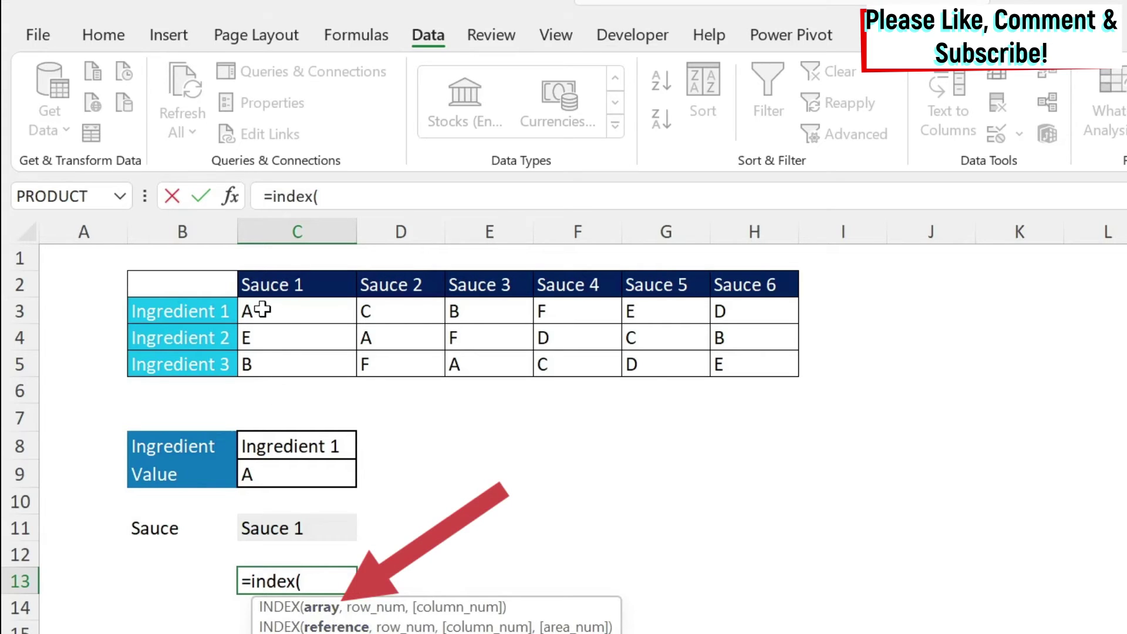
pyautogui.moveTo(259, 312); pyautogui.dragTo(741, 363)
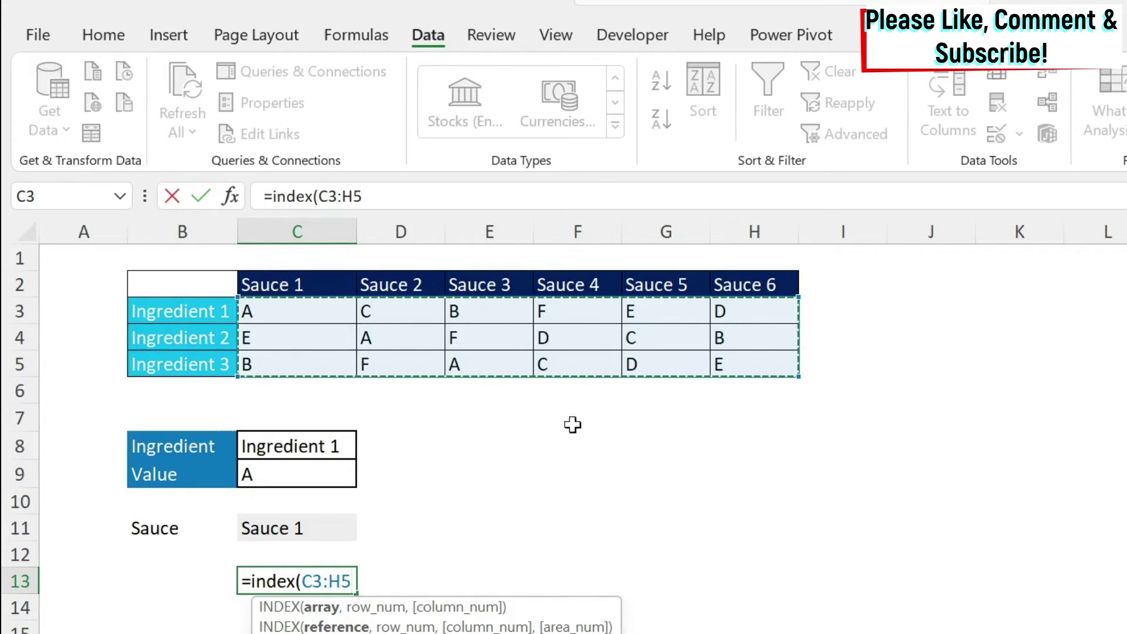
pyautogui.write(',')
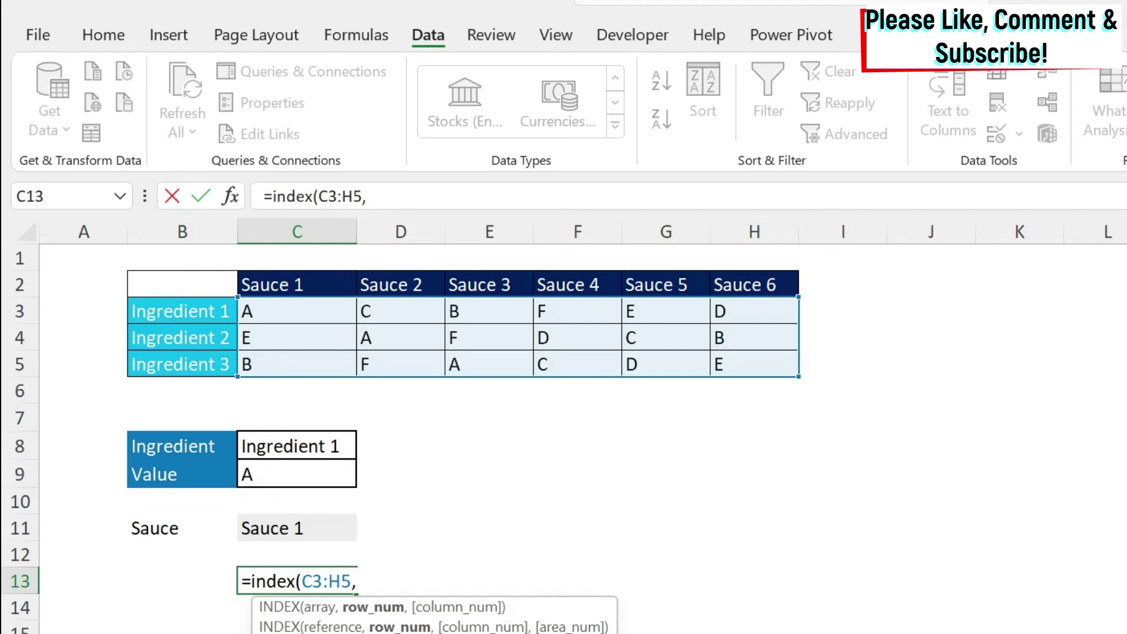
pyautogui.write('match(')
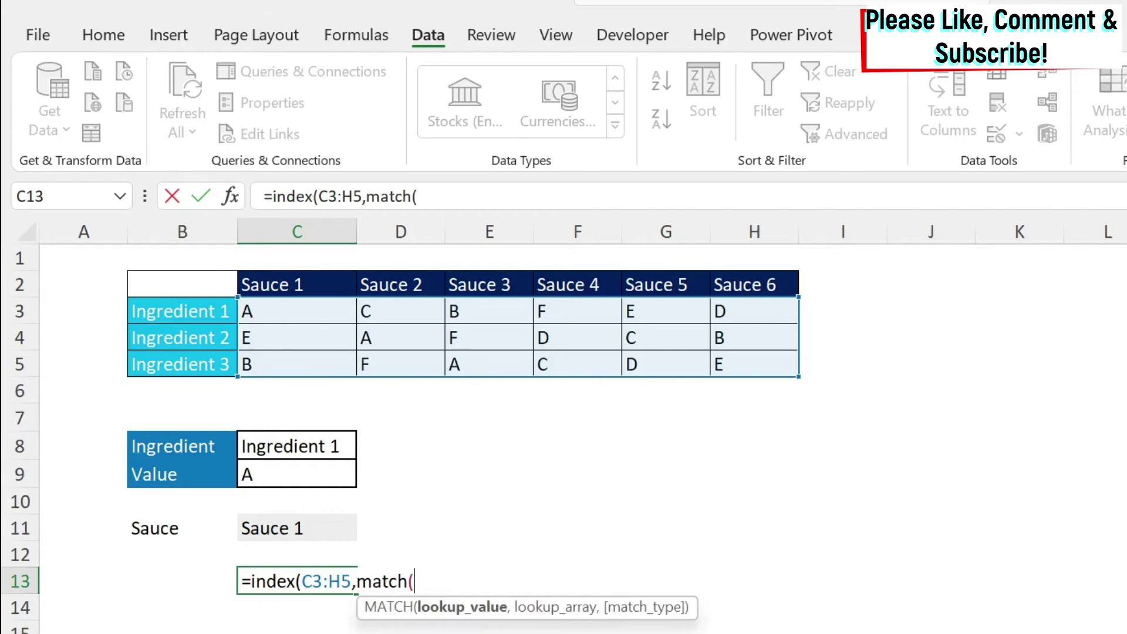
pyautogui.click(284, 441)
pyautogui.write(',')
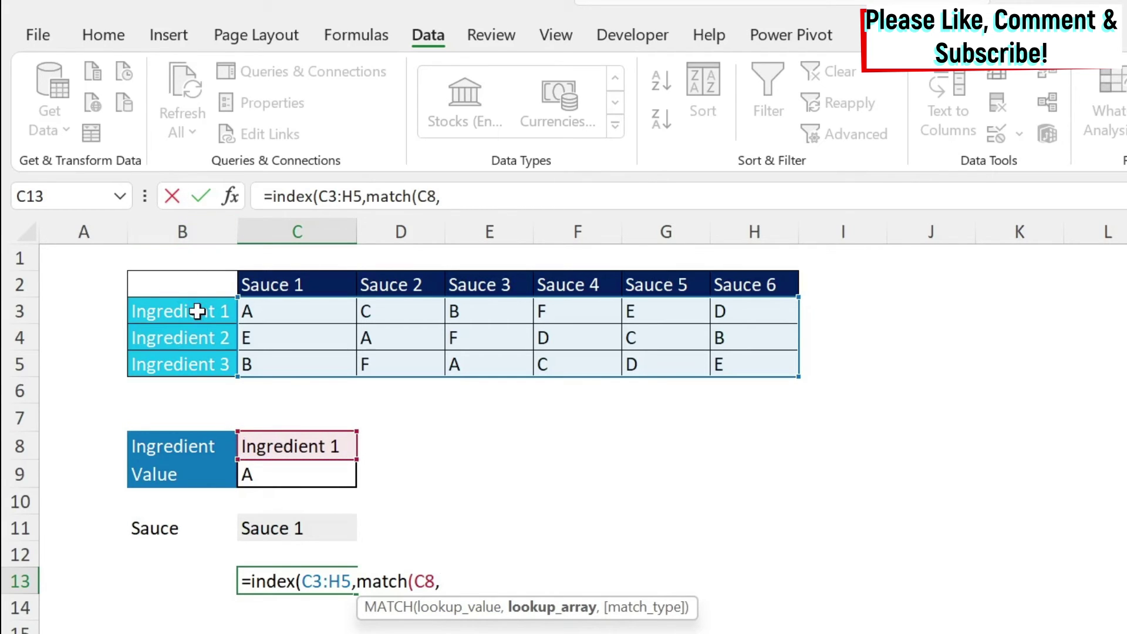
pyautogui.moveTo(196, 310); pyautogui.dragTo(197, 361)
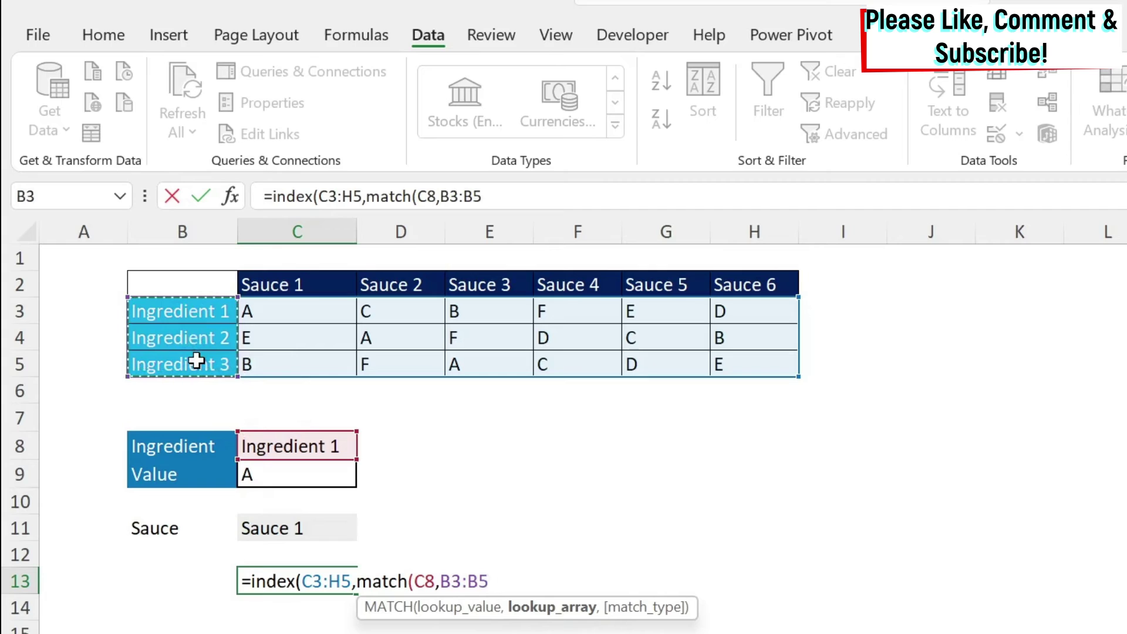
pyautogui.write(',0')
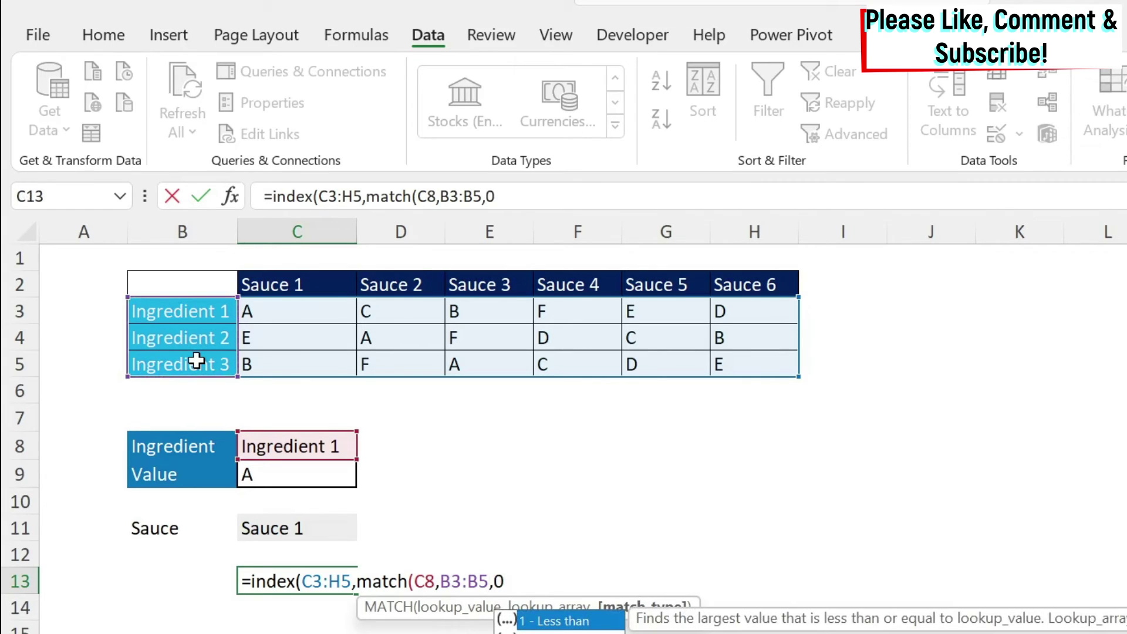
pyautogui.write(')')
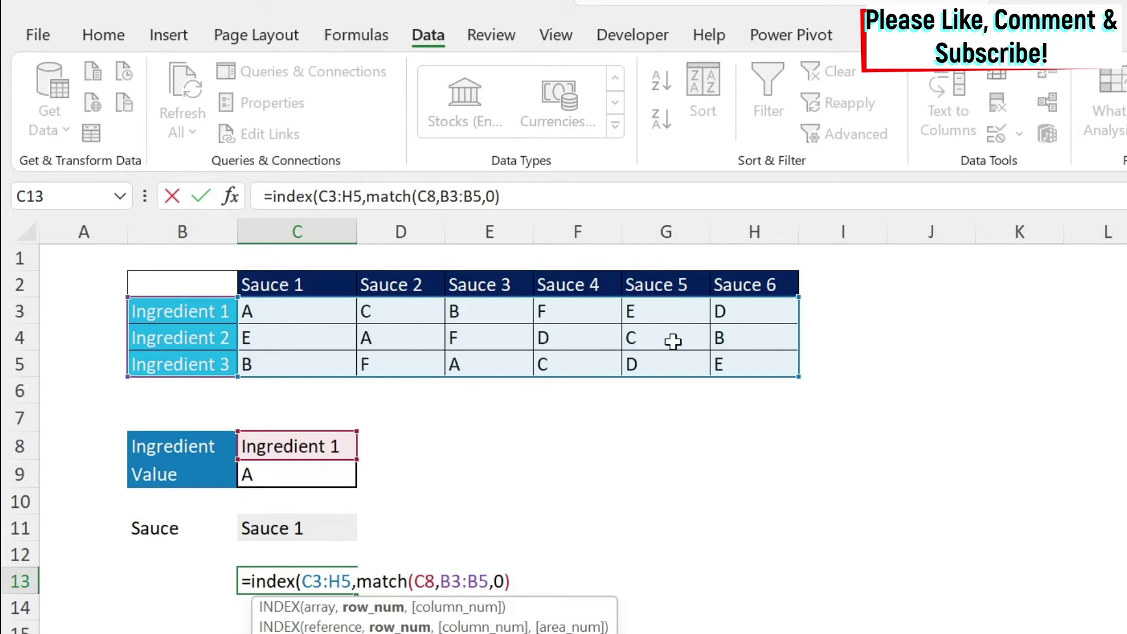
pyautogui.write(',')
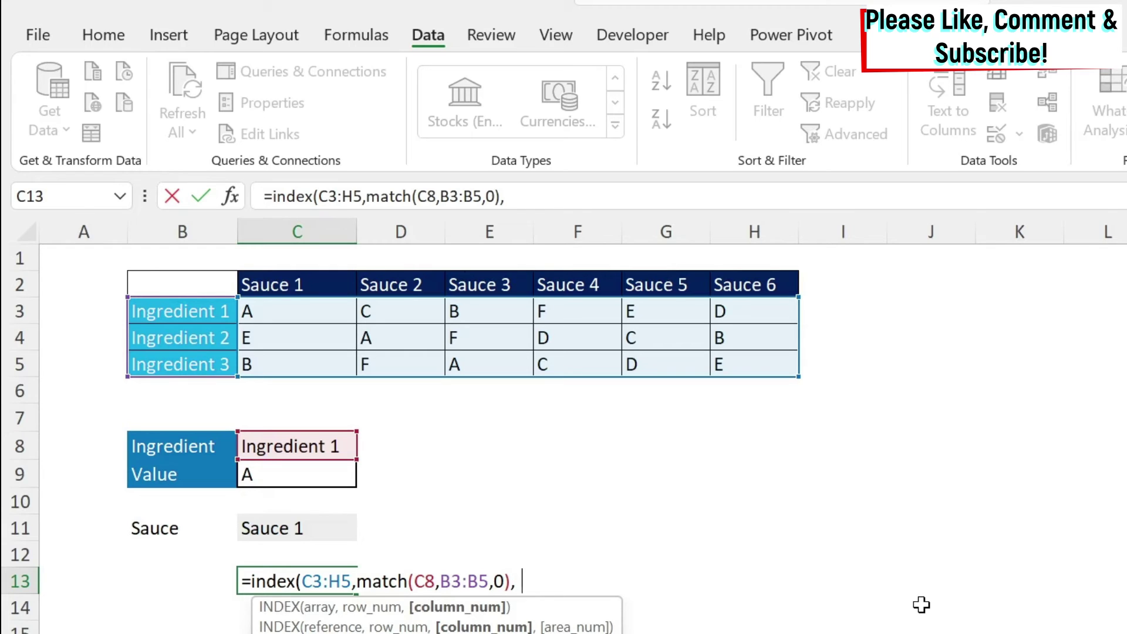
pyautogui.write(')')
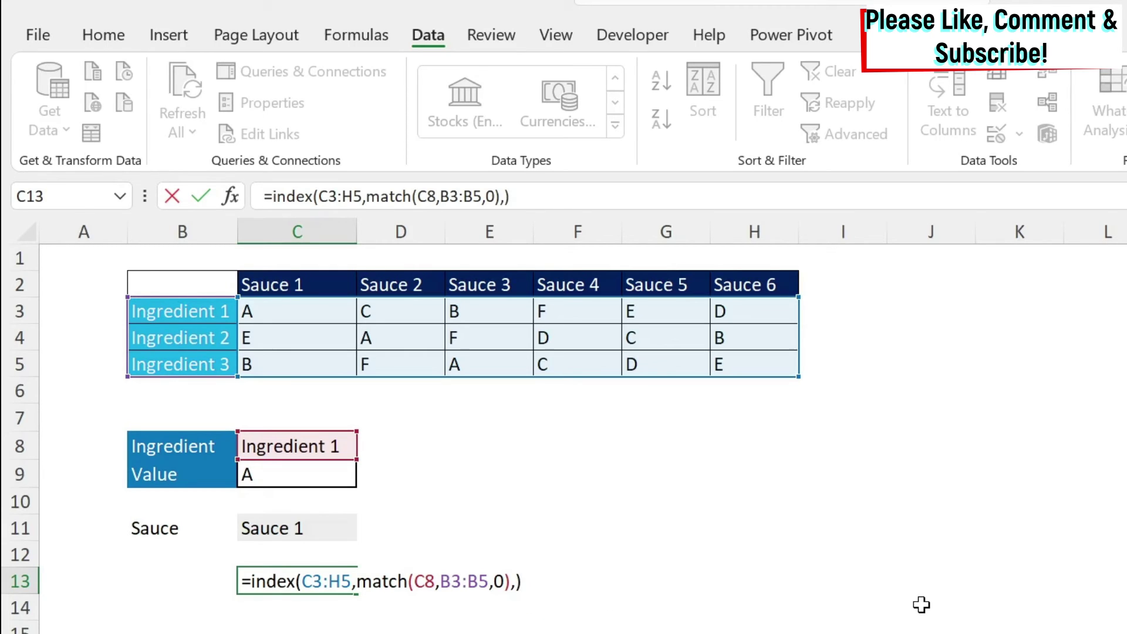
pyautogui.press('Return')
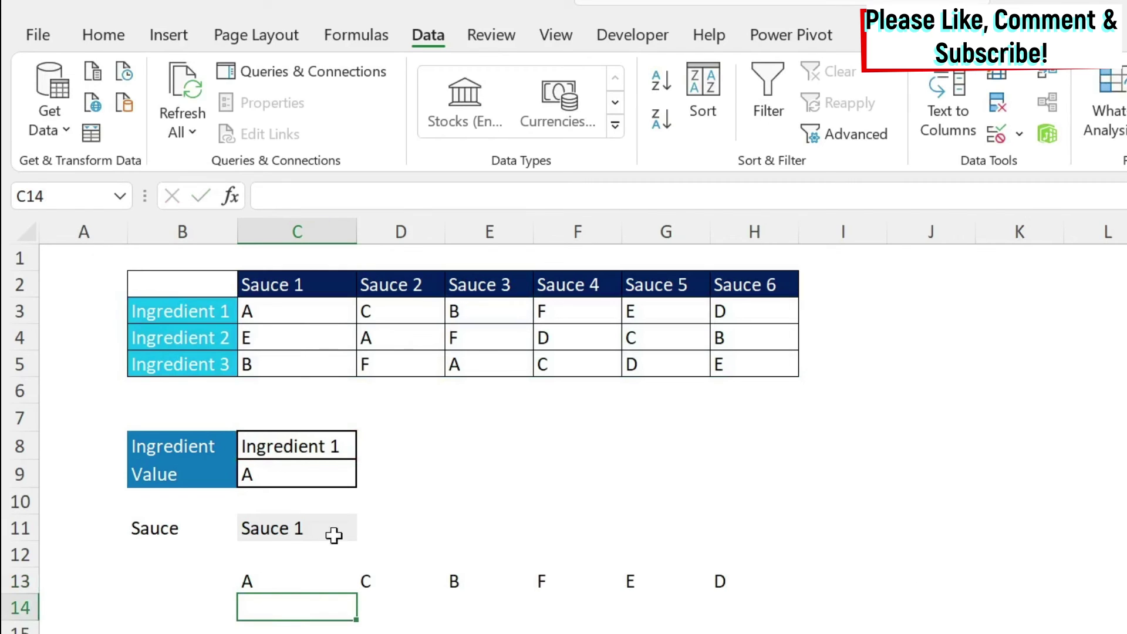
# Step: Switch the C8 ingredient dropdown to Ingredient 2
pyautogui.click(284, 440)
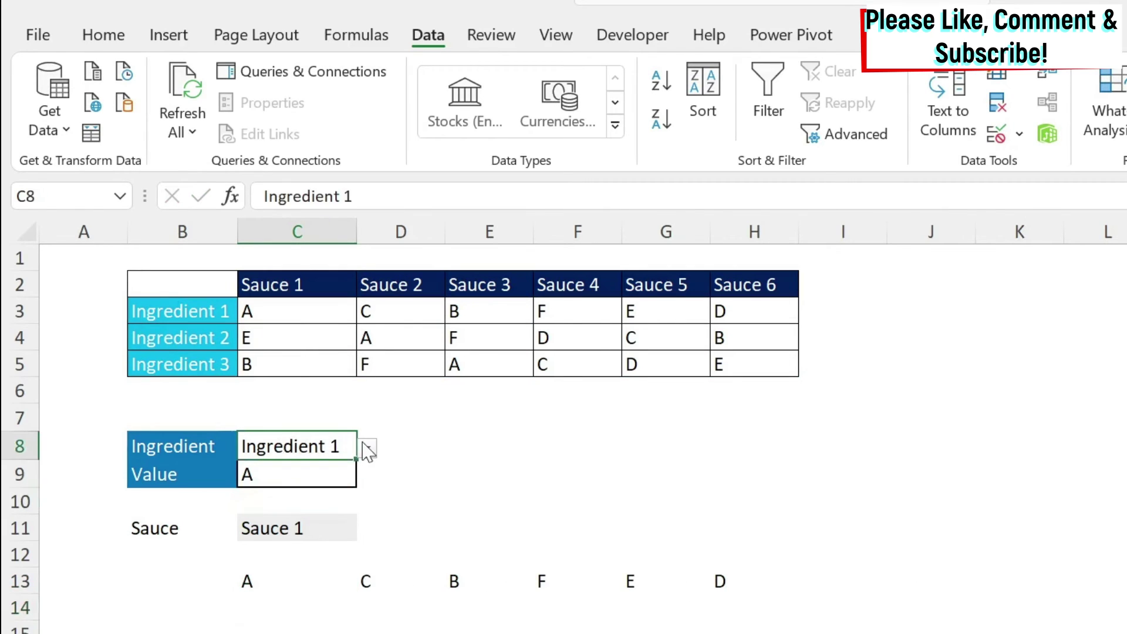
pyautogui.click(367, 447)
pyautogui.click(284, 493)
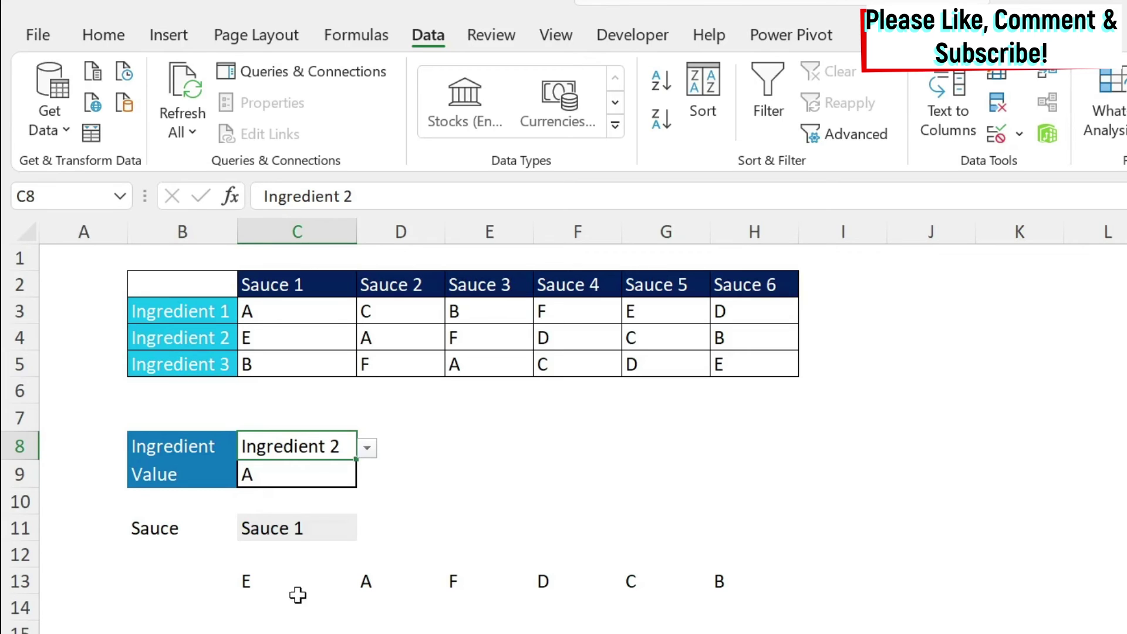
# Step: Evaluate the C13 formula with F9 to confirm it yields E A F D C B, then cancel
pyautogui.click(270, 580)
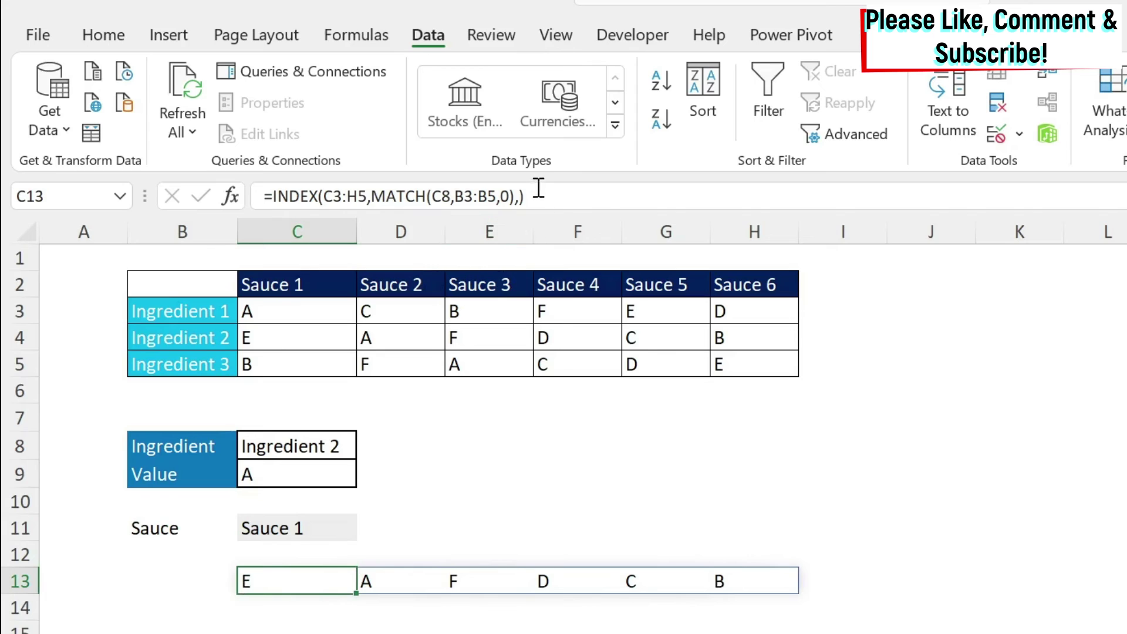
pyautogui.moveTo(544, 192); pyautogui.dragTo(235, 205)
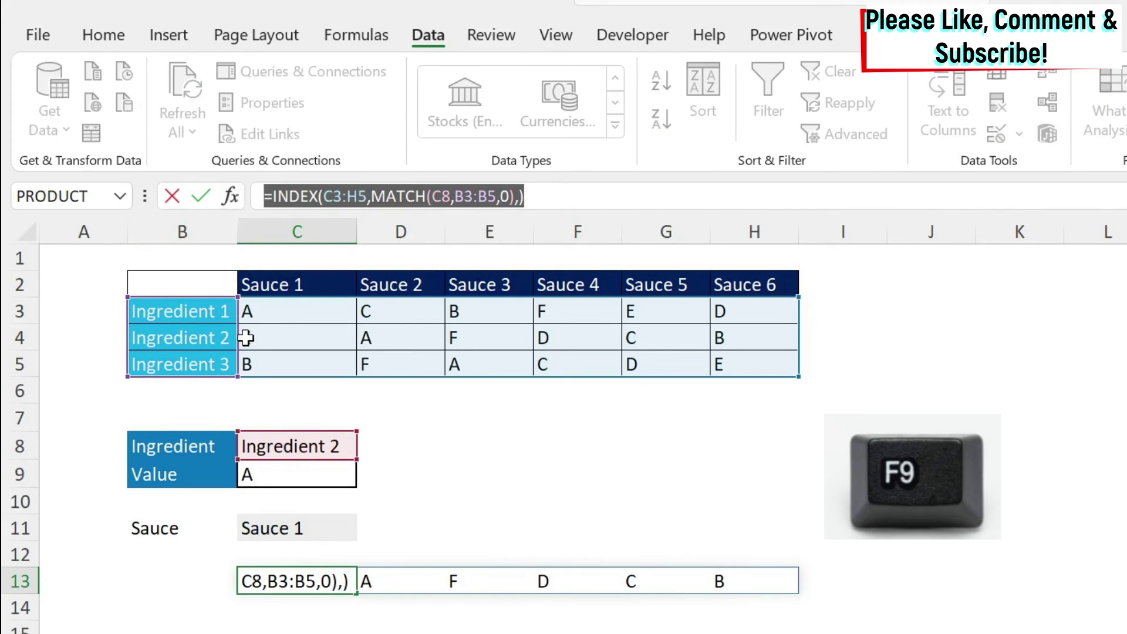
pyautogui.press('F9')
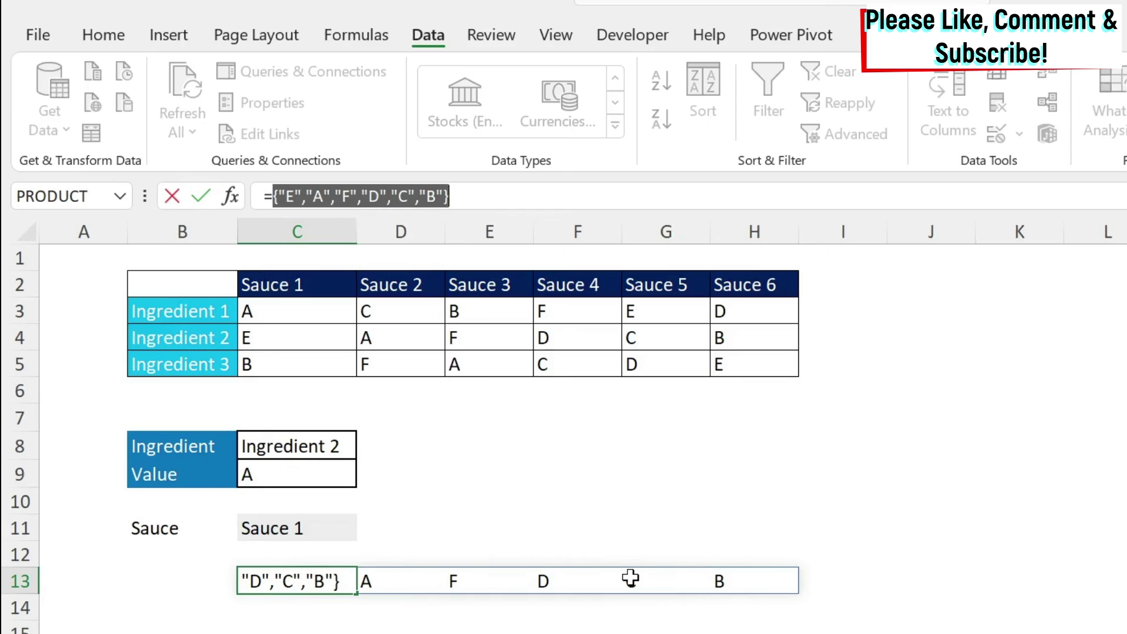
pyautogui.press('Escape')
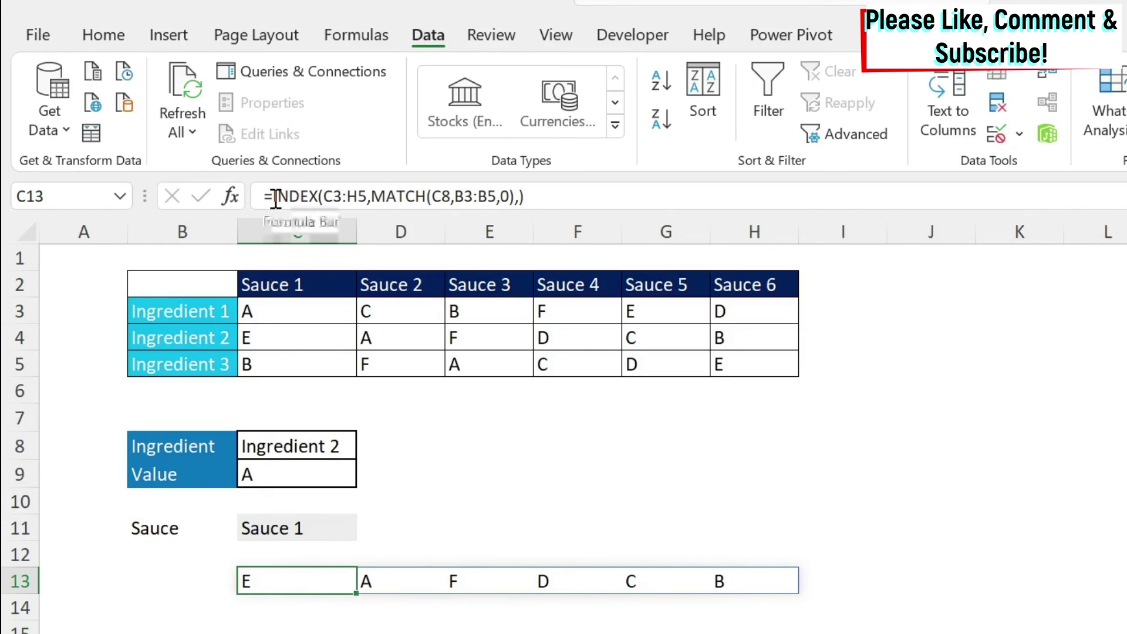
# Step: Replace C3:H3 in C11's MATCH with C13's INDEX(C3:H5,MATCH(C8,B3:B5,0),) row lookup
pyautogui.moveTo(274, 196); pyautogui.dragTo(552, 196)
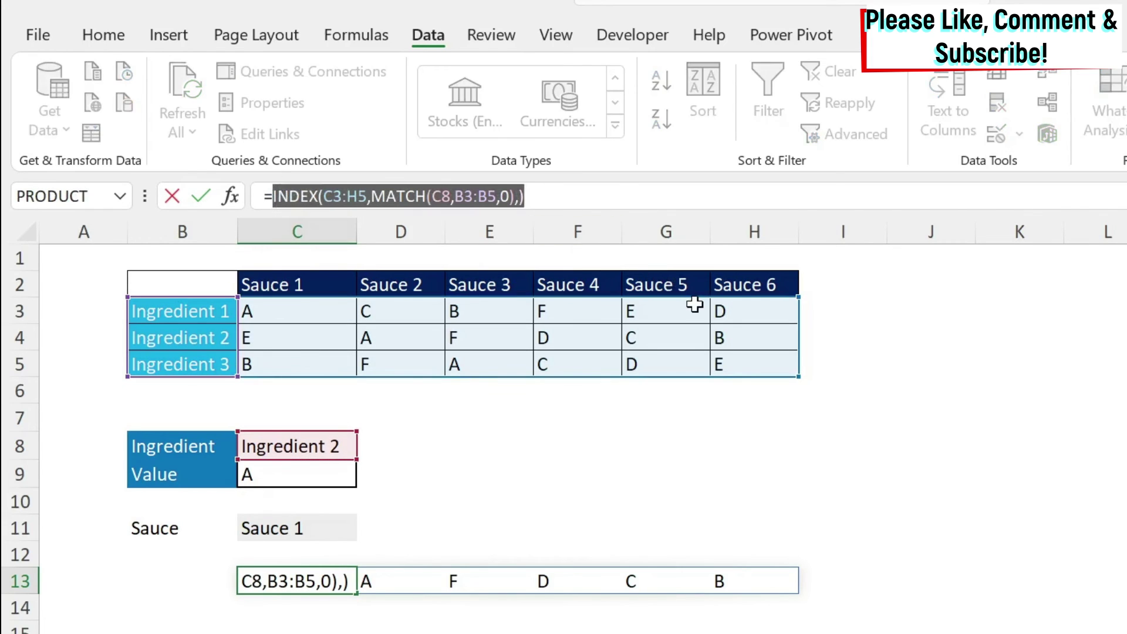
pyautogui.hotkey('ctrl', 'c')
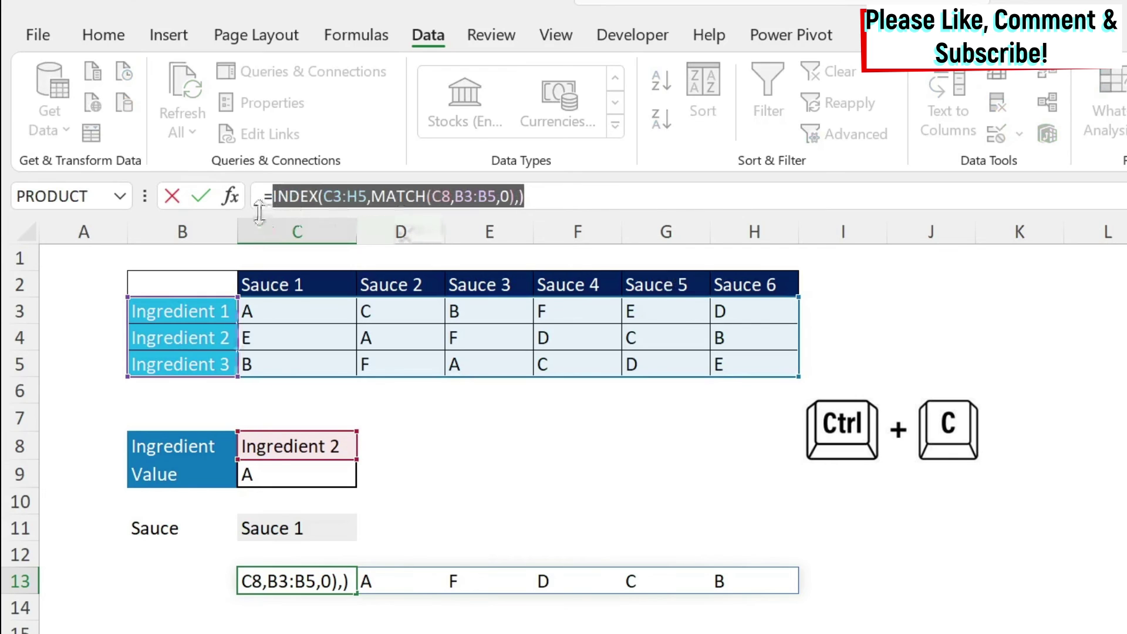
pyautogui.press('Escape')
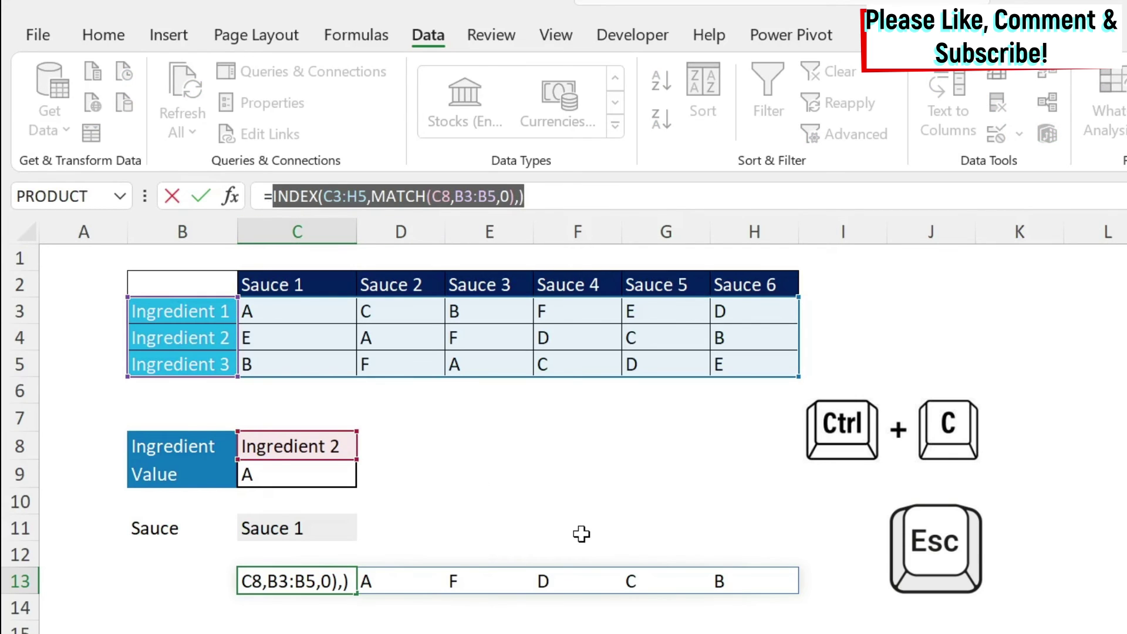
pyautogui.click(288, 527)
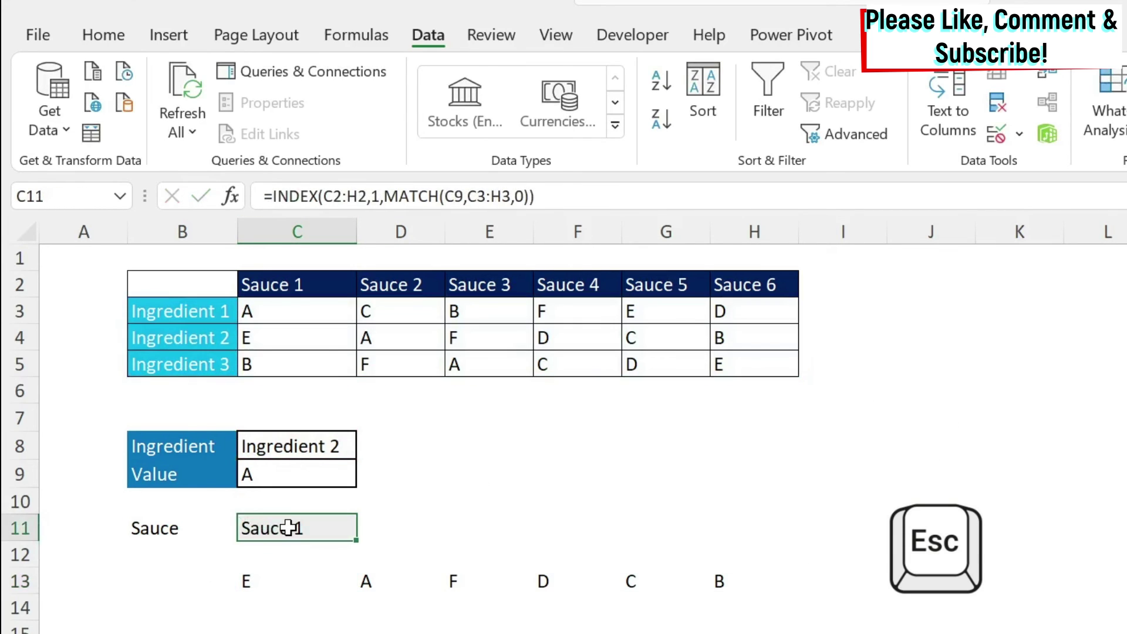
pyautogui.moveTo(468, 195); pyautogui.dragTo(508, 196)
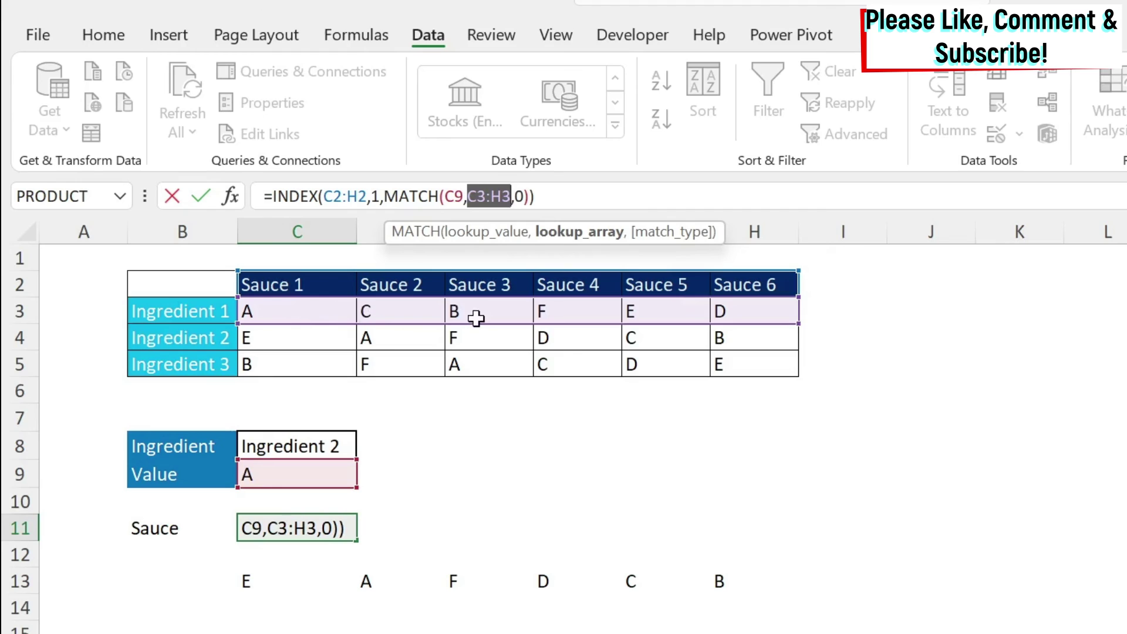
pyautogui.hotkey('ctrl', 'v')
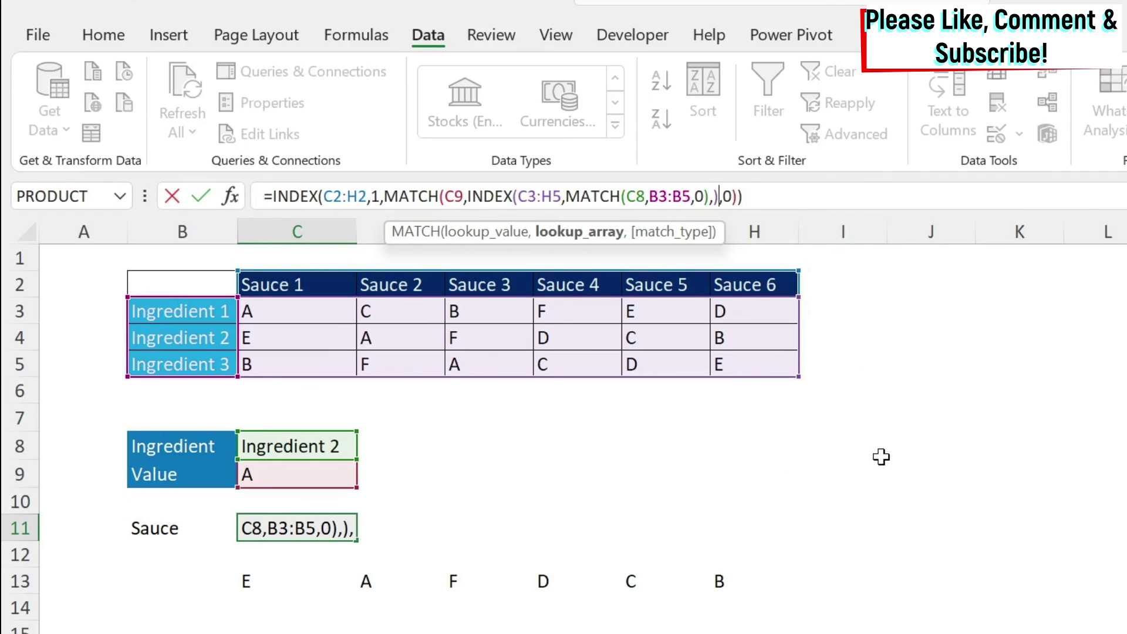
pyautogui.press('Return')
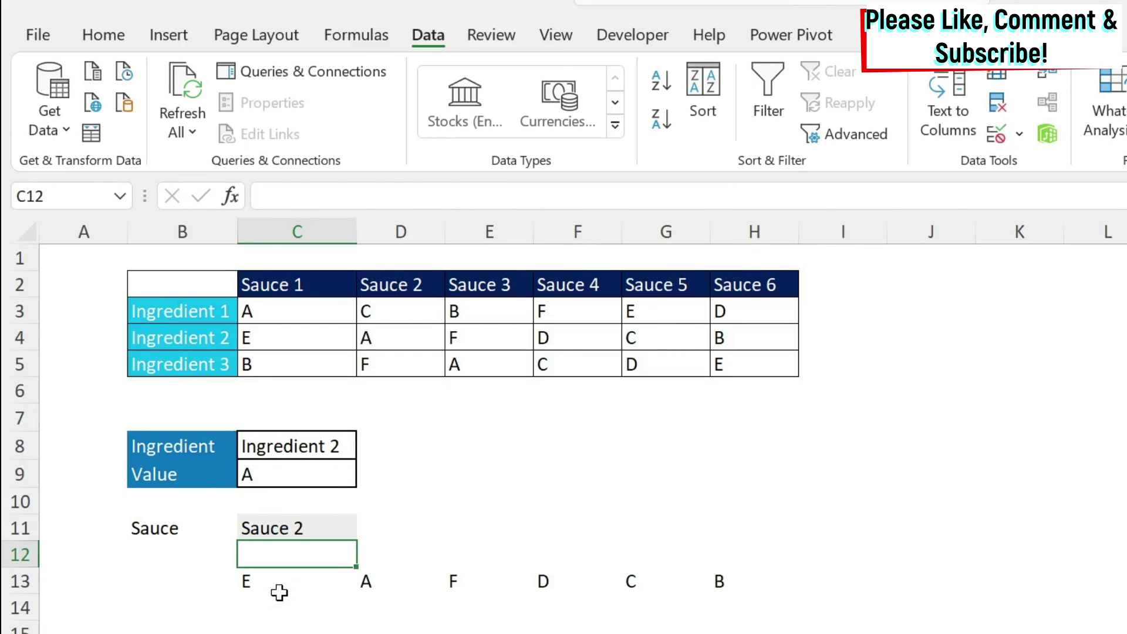
pyautogui.click(279, 593)
# Step: Delete the C13 test formula and set the C8 ingredient to Ingredient 3
pyautogui.press('Delete')
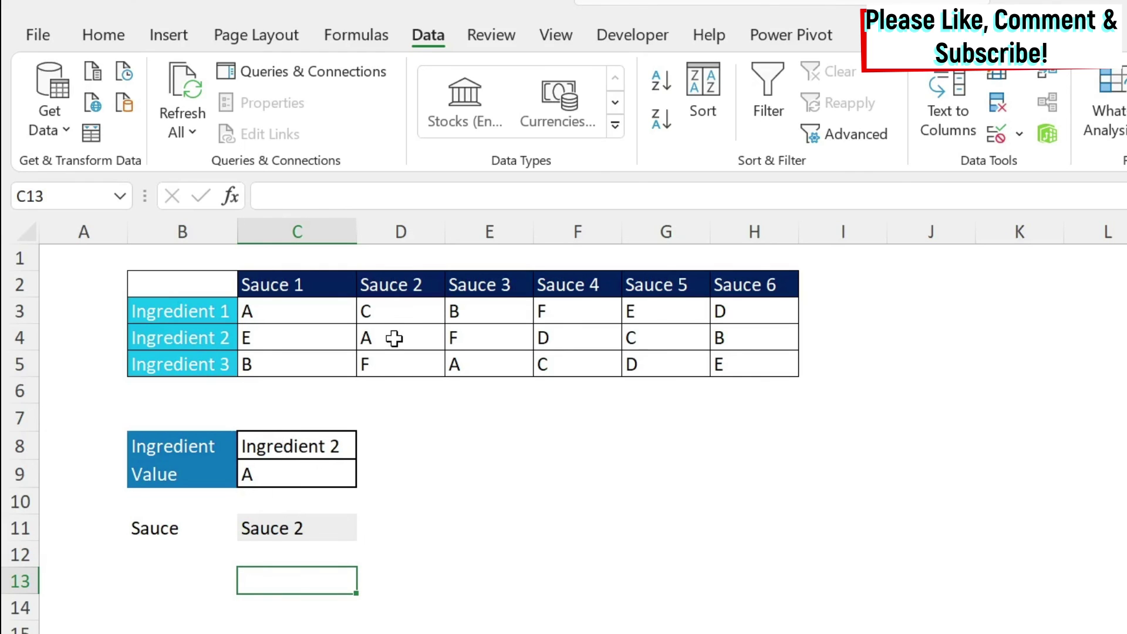
pyautogui.click(298, 446)
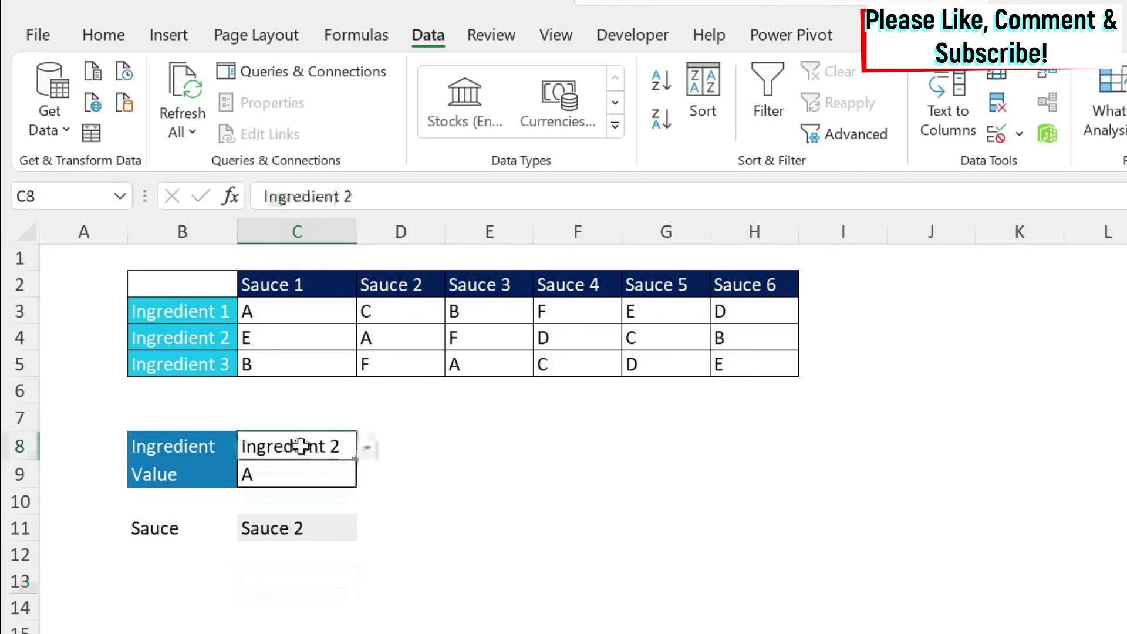
pyautogui.click(366, 447)
pyautogui.click(272, 510)
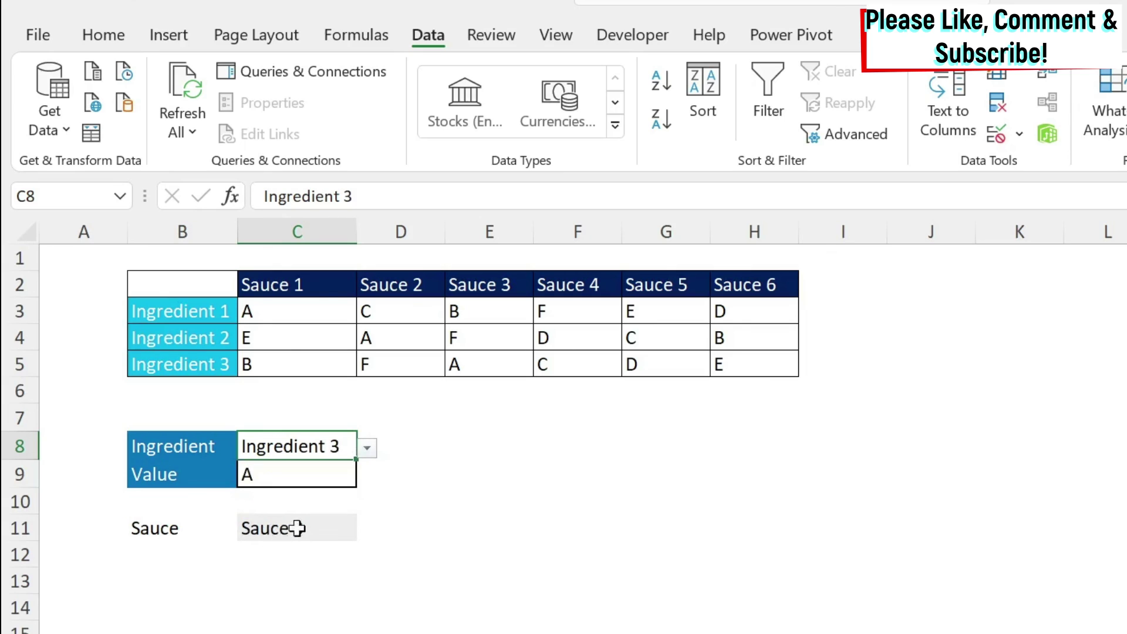
# Step: Set the C9 value to B and check C11 now returns Sauce 1
pyautogui.click(347, 478)
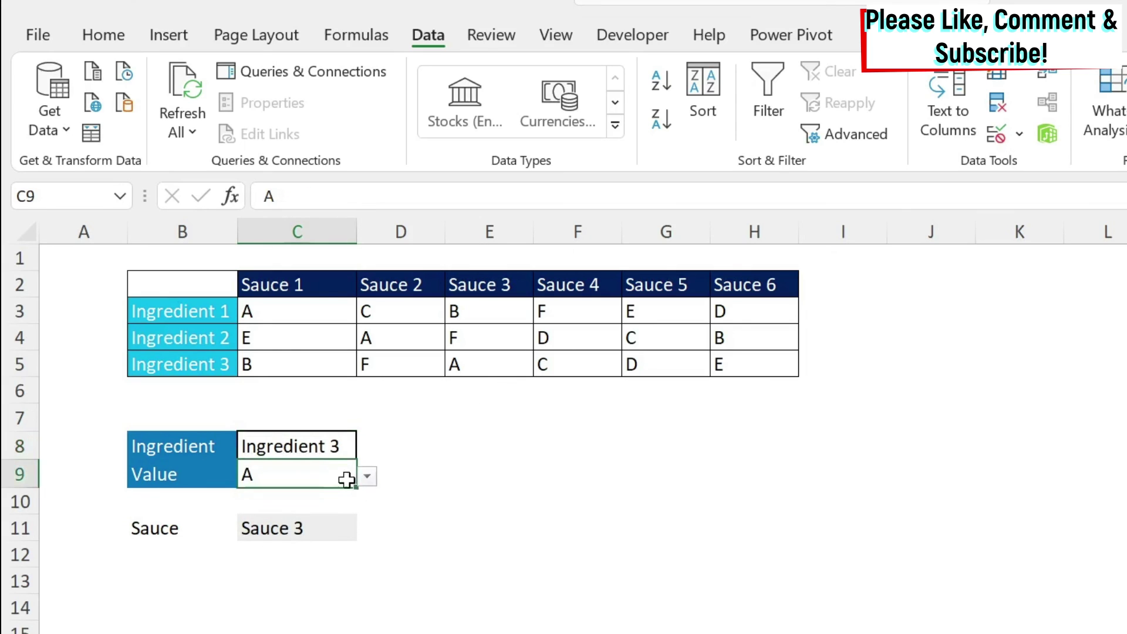
pyautogui.click(366, 477)
pyautogui.click(254, 515)
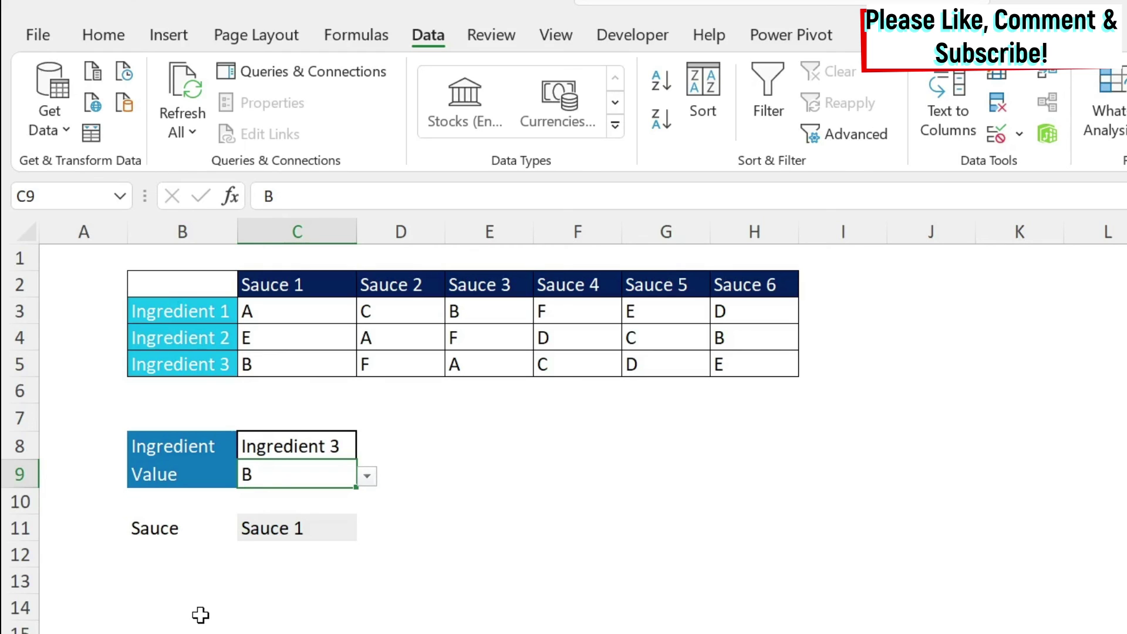
pyautogui.click(316, 529)
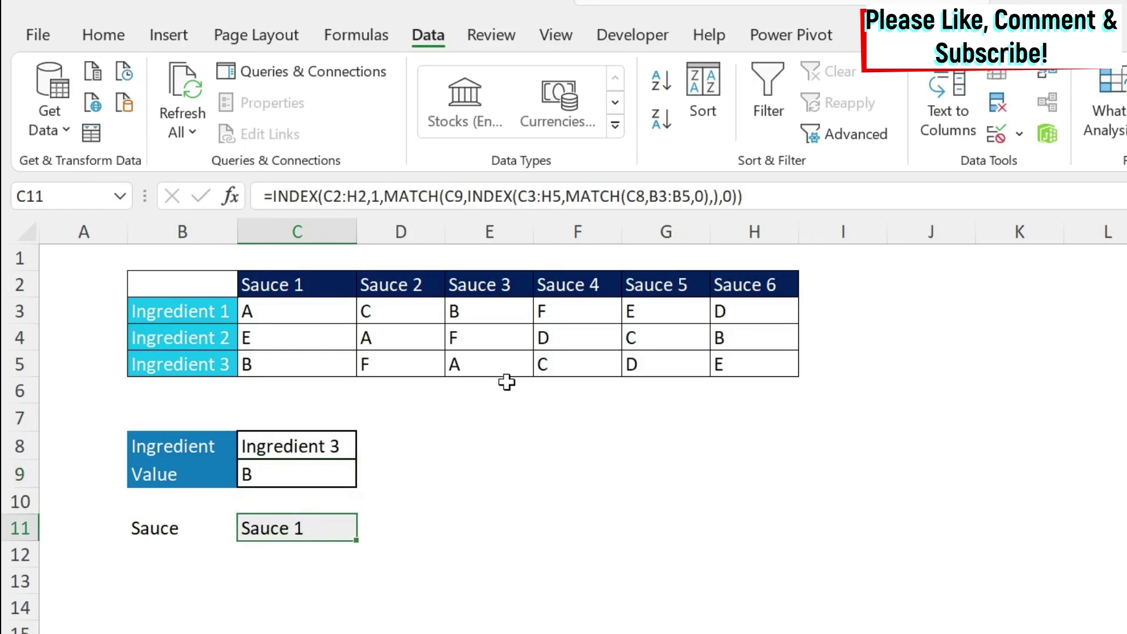